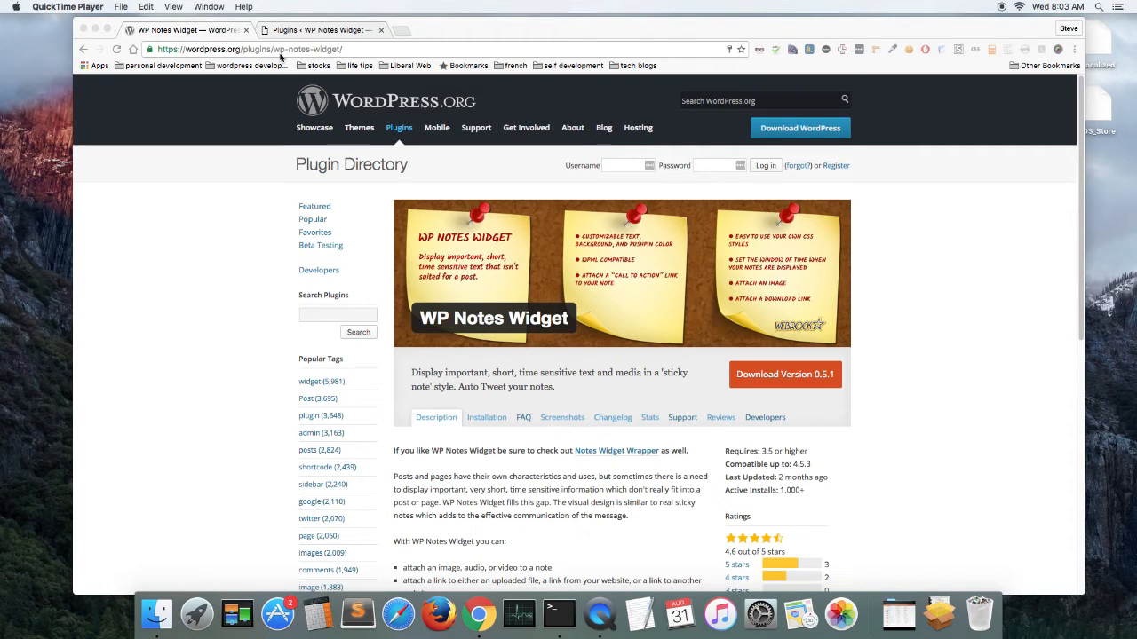
- Activate the WP Notes Widget plugin on the local WordPress site and start adding a new note
{"action": "left_click", "coordinate": [327, 33]}
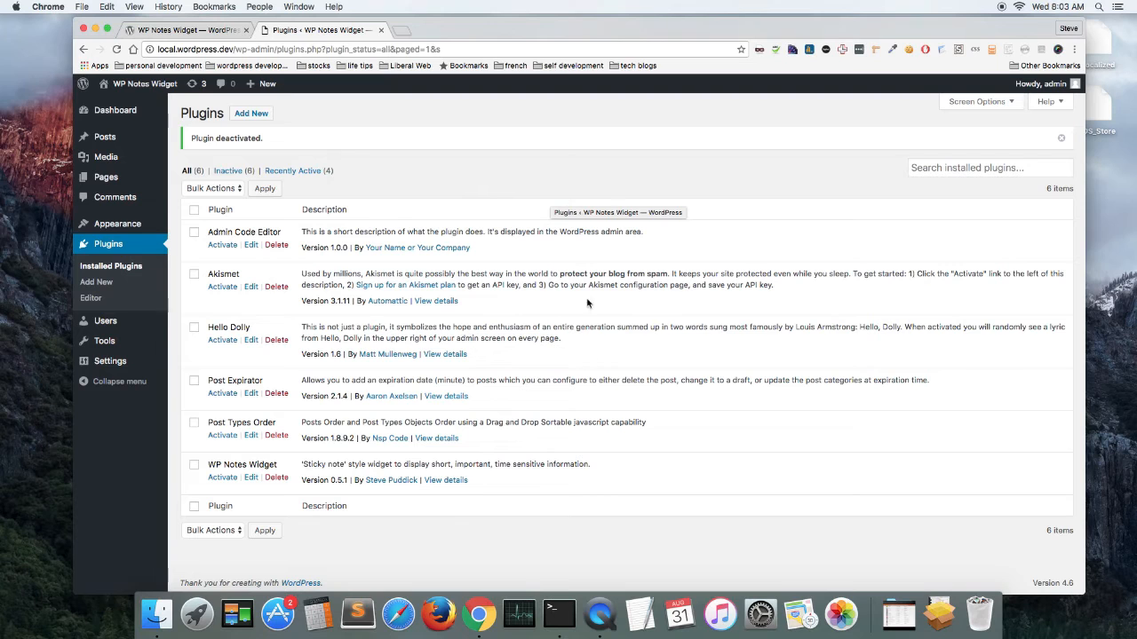
{"action": "left_click", "coordinate": [222, 479]}
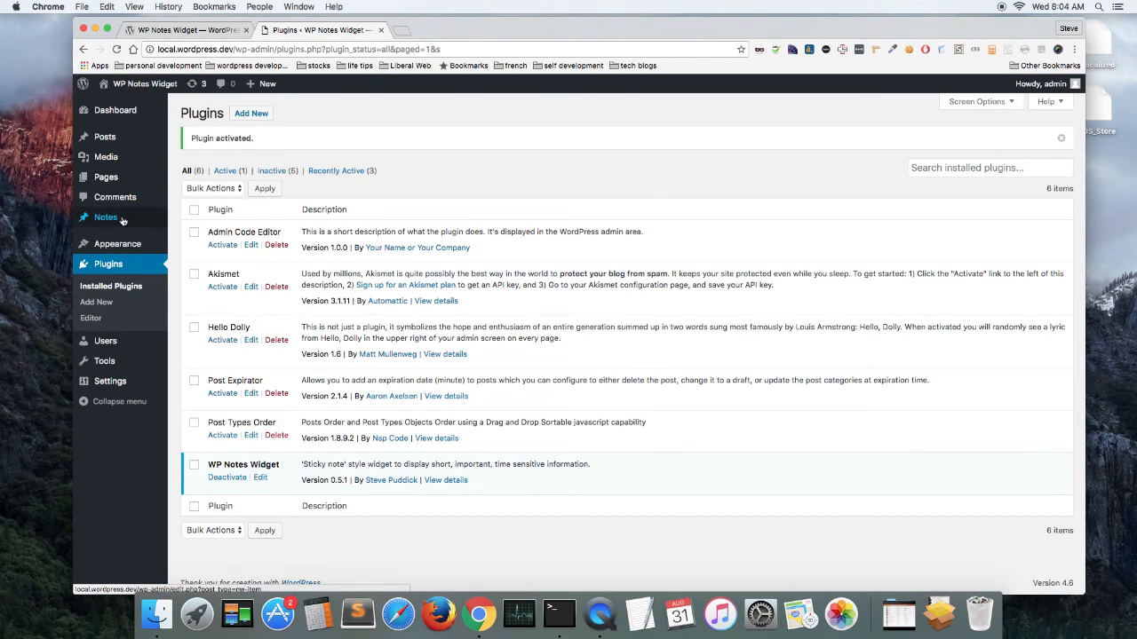
{"action": "mouse_move", "coordinate": [111, 222]}
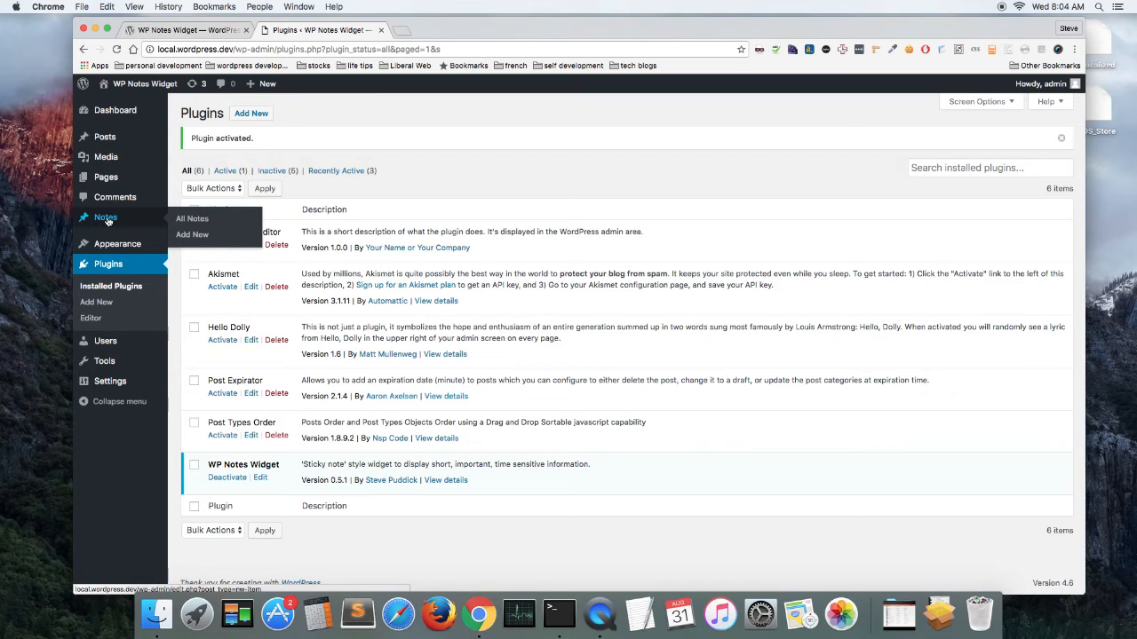
{"action": "left_click", "coordinate": [196, 235]}
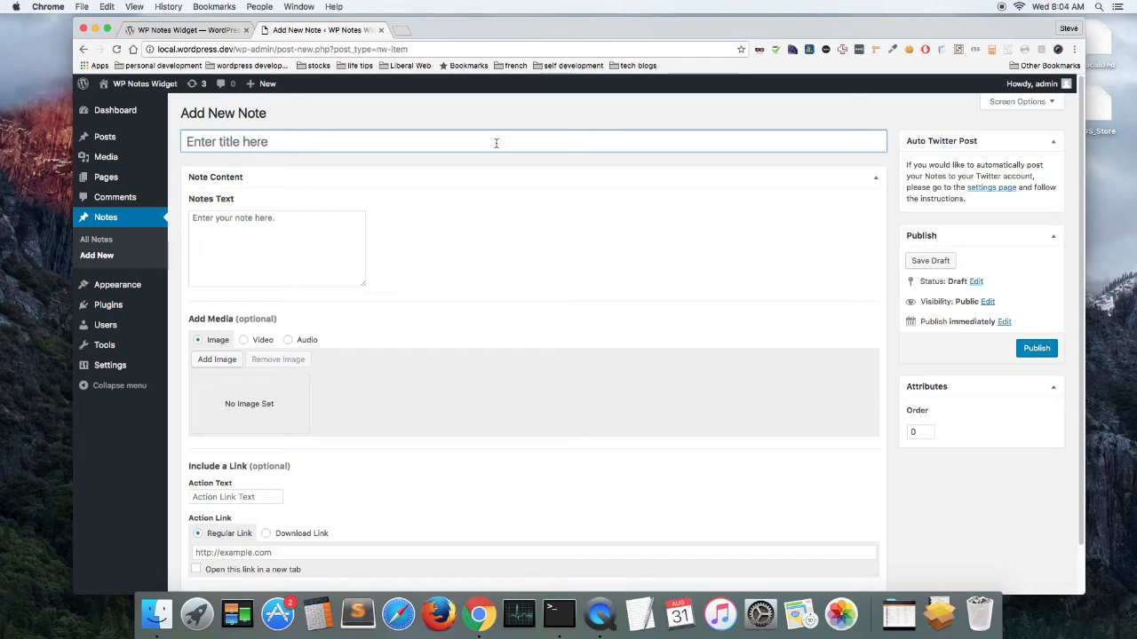
- Title the note "Simple Note", enter "Here is the simple note text" as its text, and publish it
{"action": "type", "text": "Simple "}
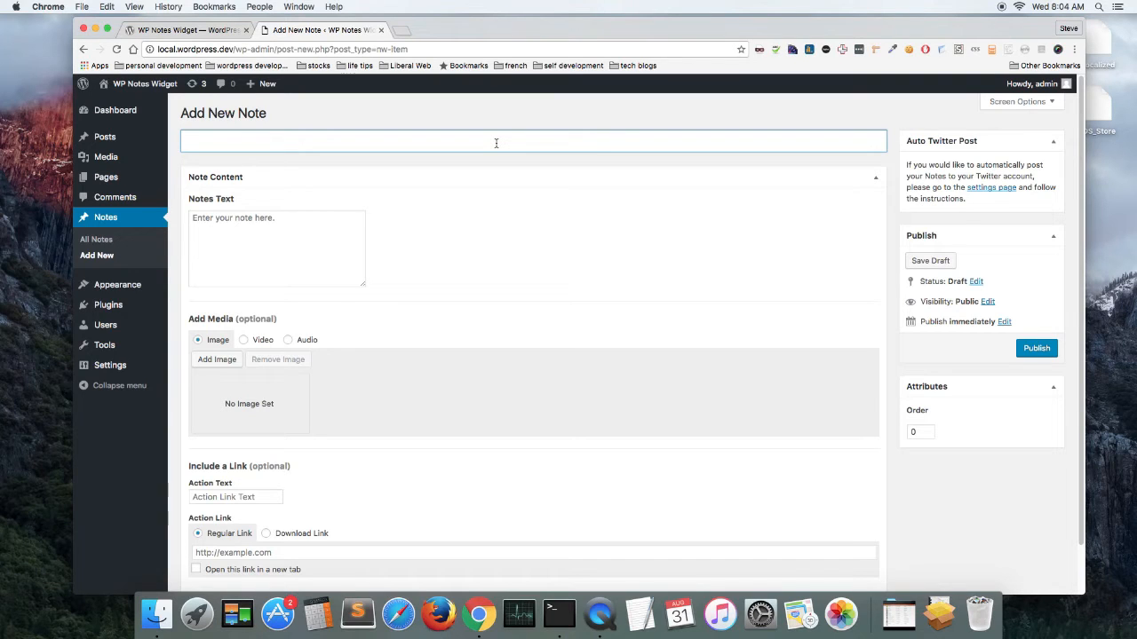
{"action": "type", "text": "Note"}
{"action": "left_click", "coordinate": [247, 224]}
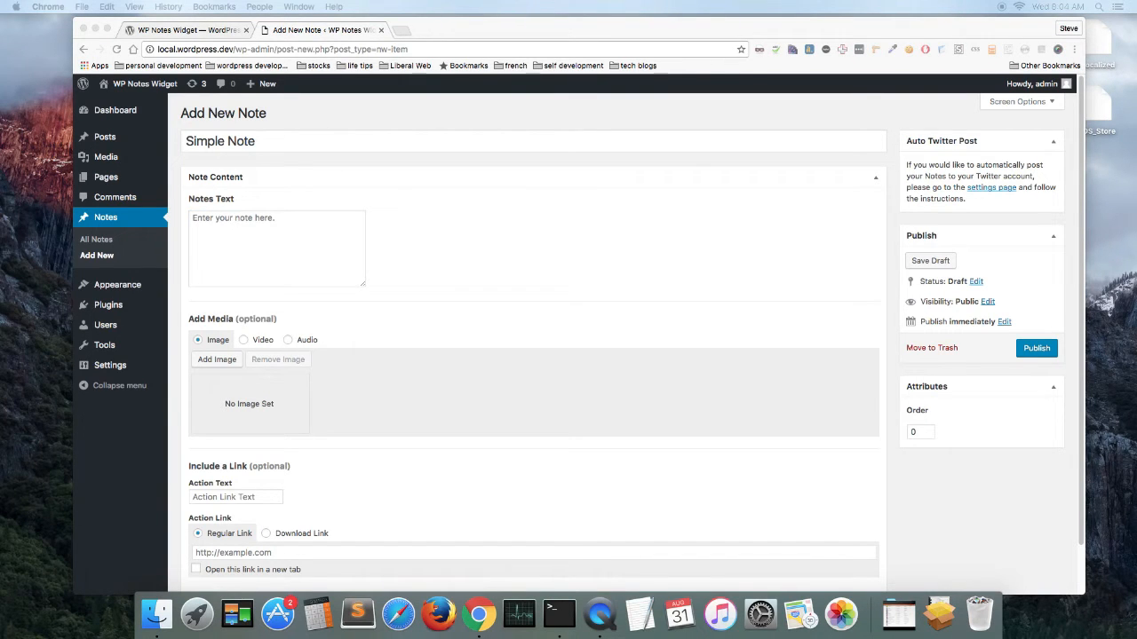
{"action": "left_click", "coordinate": [233, 217]}
{"action": "right_click", "coordinate": [234, 218]}
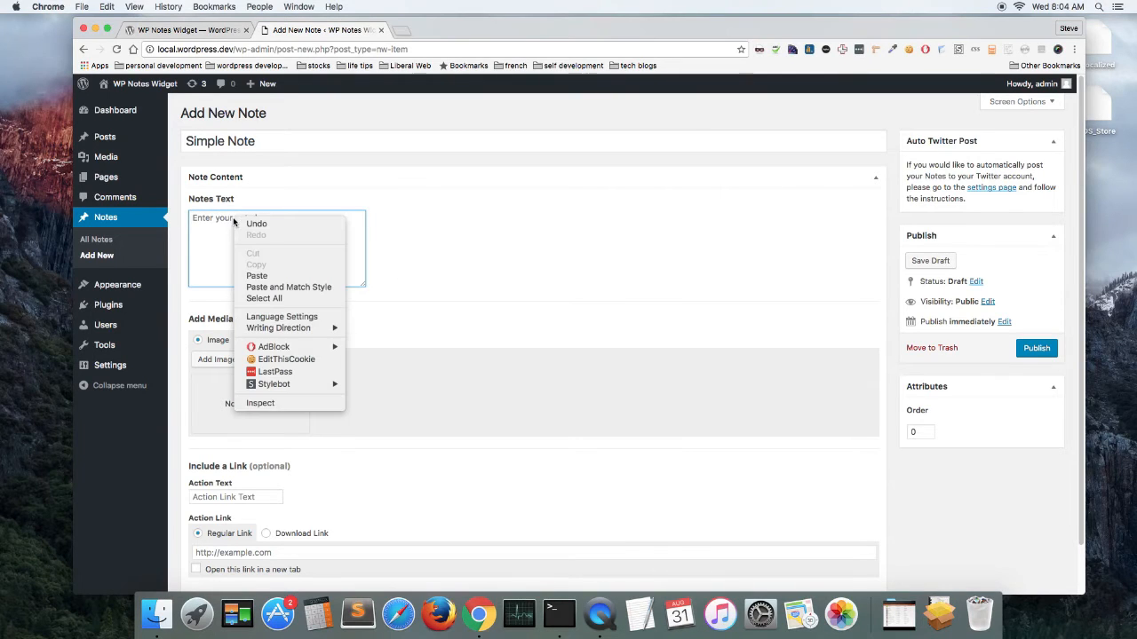
{"action": "left_click", "coordinate": [256, 269]}
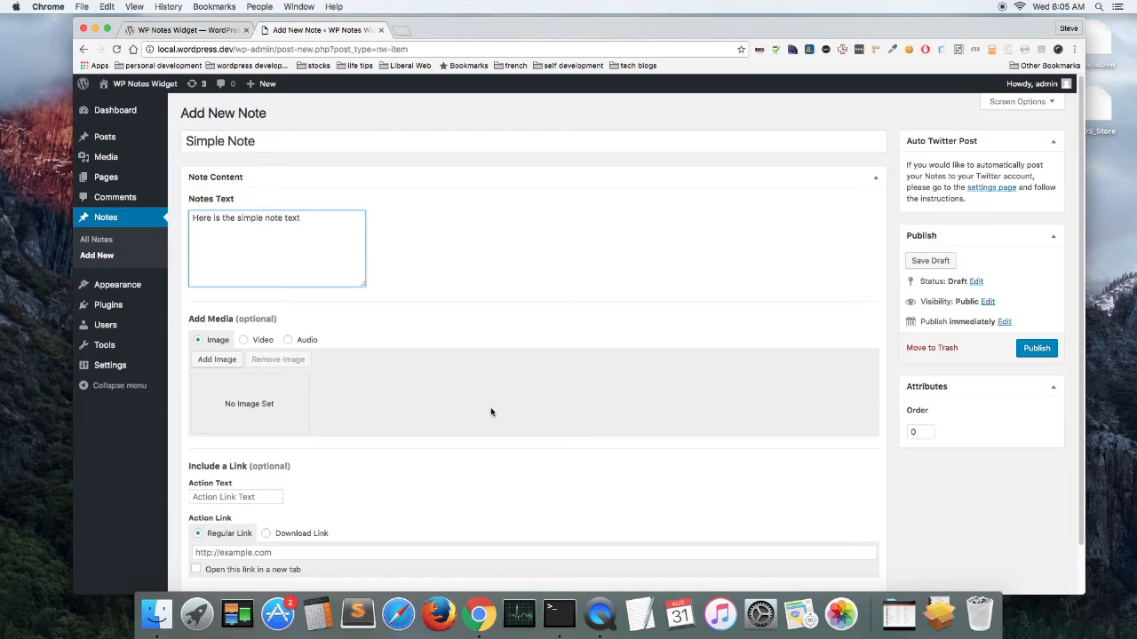
{"action": "left_click", "coordinate": [1044, 350]}
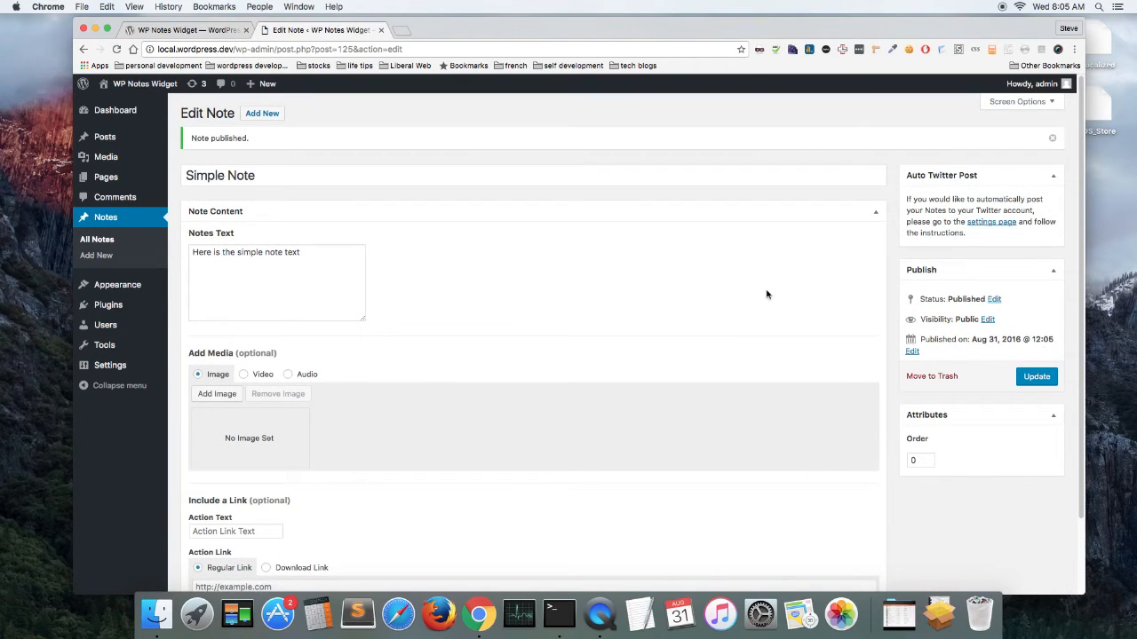
- Create another note titled "Note with an Image" with the text "Here is the content for a note with an image."
{"action": "left_click", "coordinate": [265, 115]}
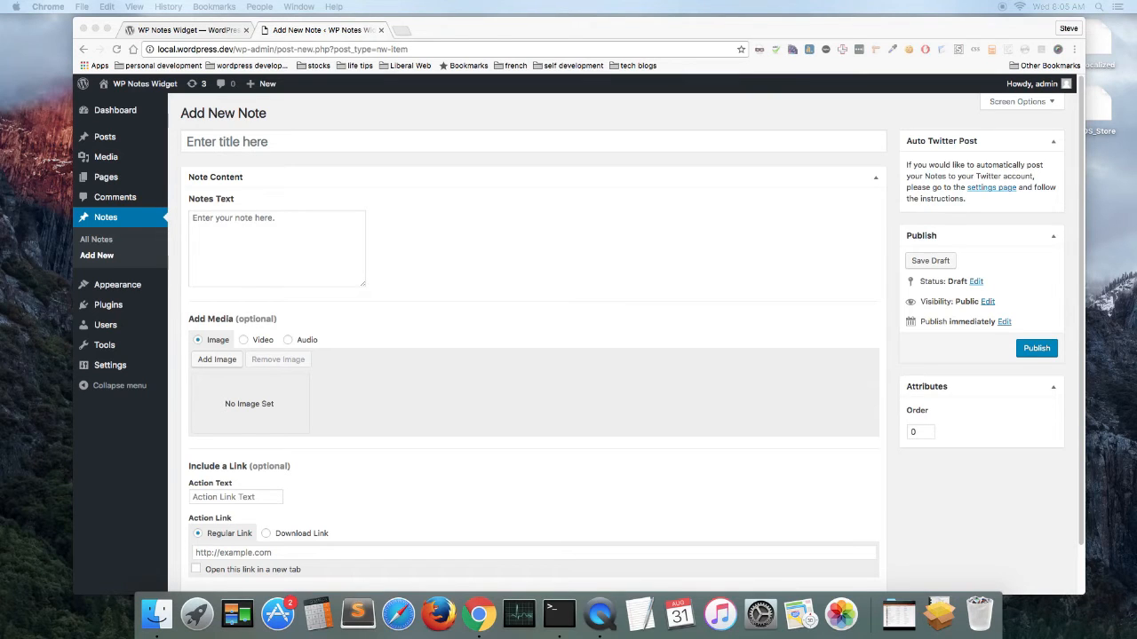
{"action": "left_click", "coordinate": [296, 142]}
{"action": "right_click", "coordinate": [293, 143]}
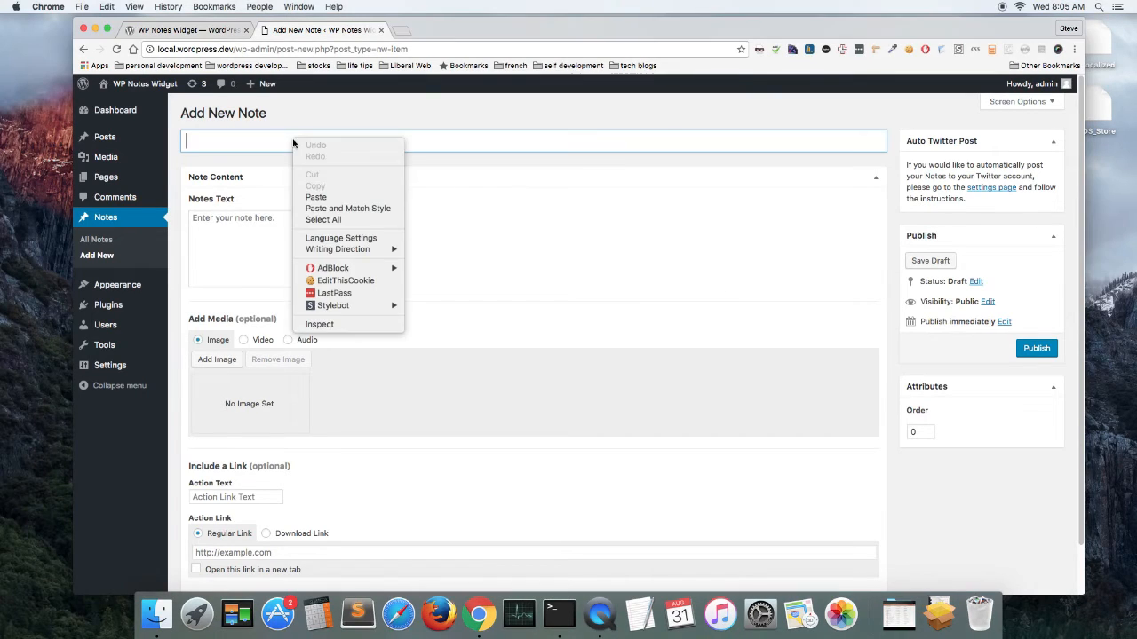
{"action": "left_click", "coordinate": [328, 198]}
{"action": "left_click", "coordinate": [261, 227]}
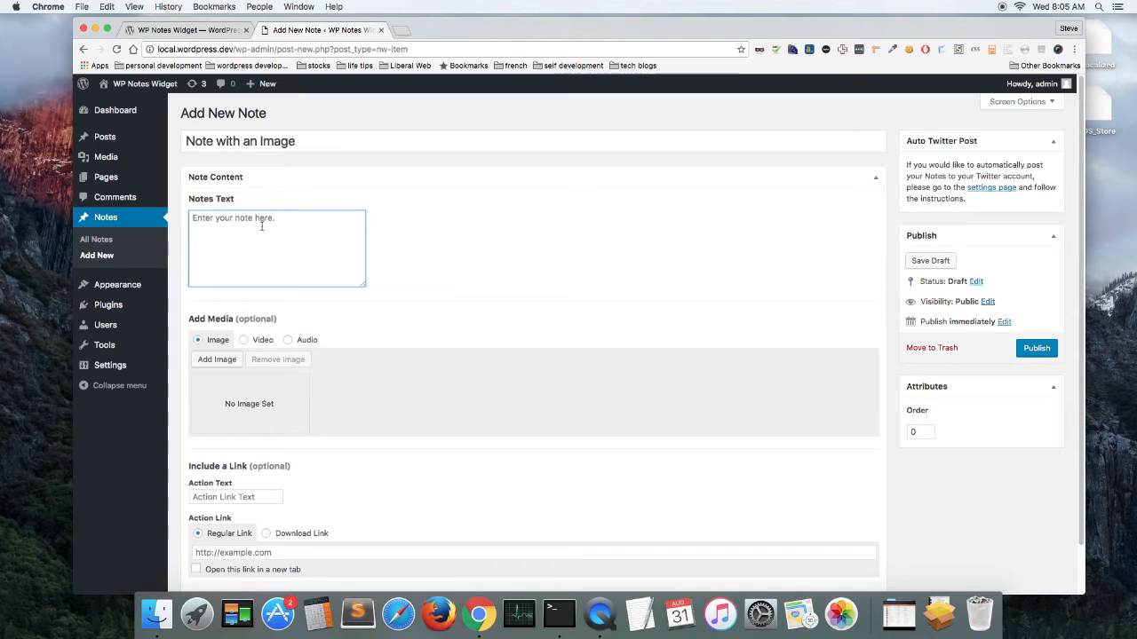
{"action": "type", "text": "Here is the content for a note with an image."}
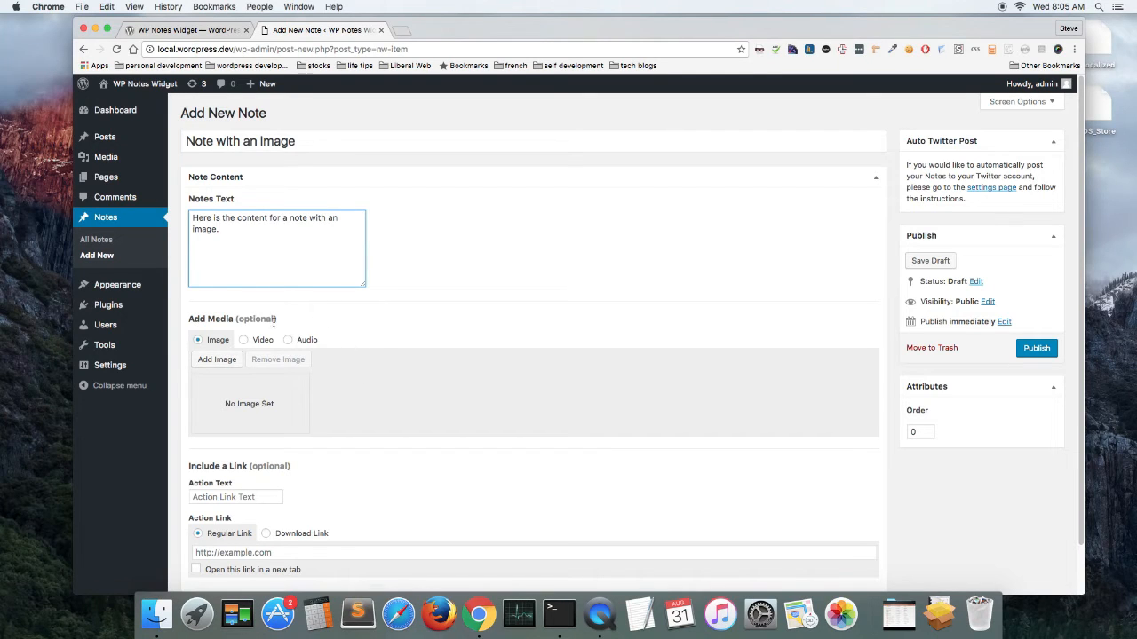
- Attach apple.jpg from the media library as the note's image and publish the note
{"action": "left_click", "coordinate": [218, 360]}
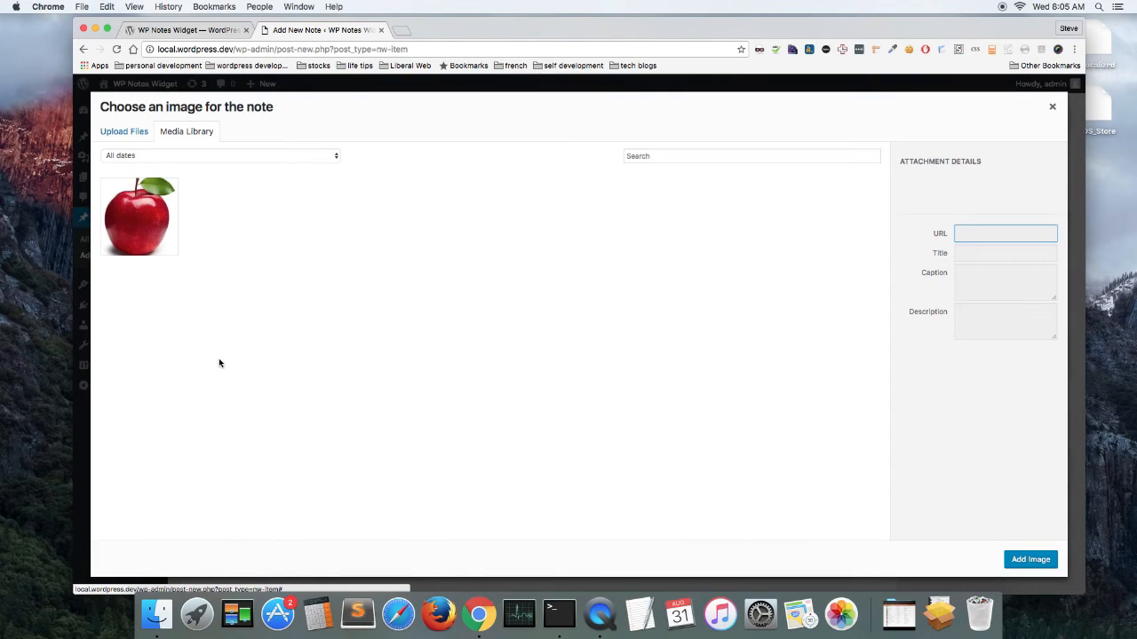
{"action": "left_click", "coordinate": [140, 220]}
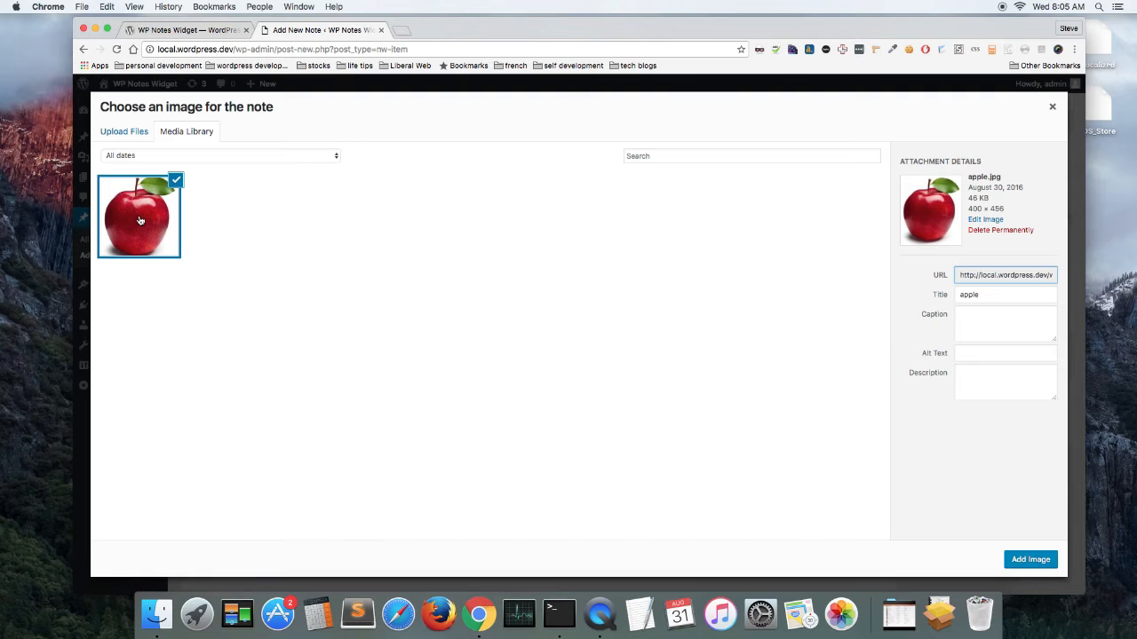
{"action": "left_click", "coordinate": [1040, 565]}
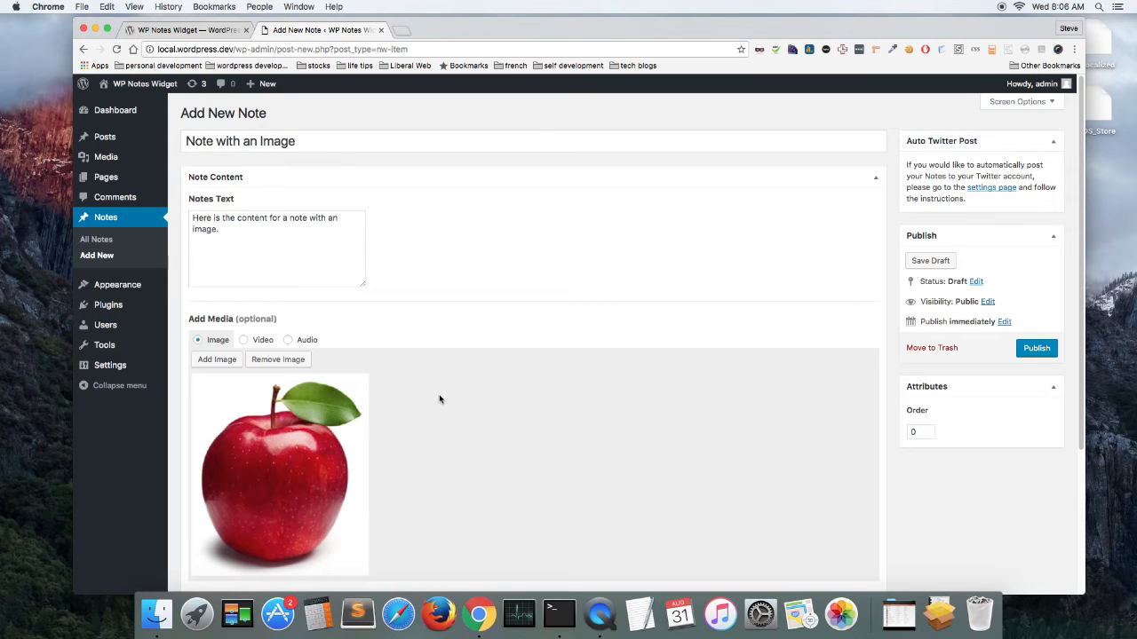
{"action": "scroll", "coordinate": [439, 400], "scroll_direction": "down", "scroll_amount": 2}
{"action": "scroll", "coordinate": [440, 401], "scroll_direction": "up", "scroll_amount": 1}
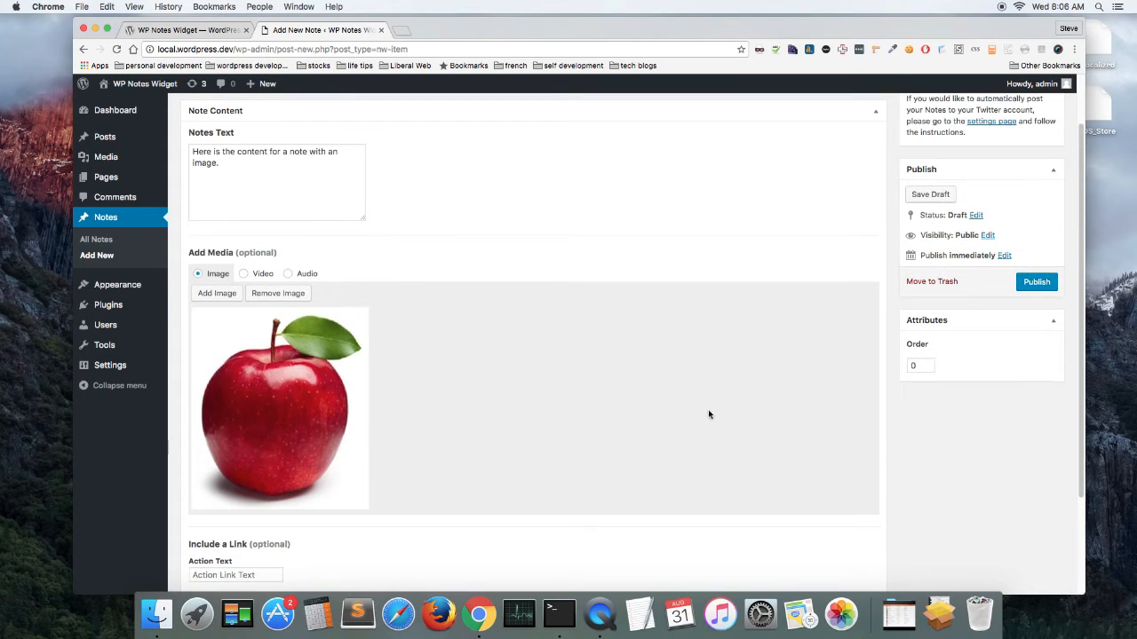
{"action": "left_click", "coordinate": [1038, 282]}
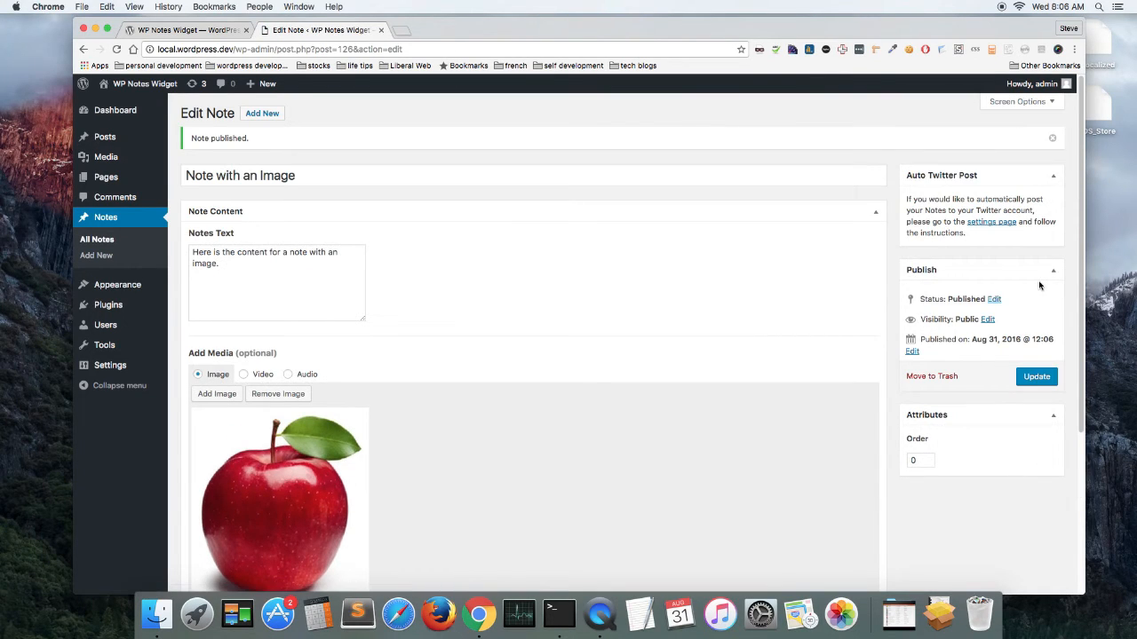
- Create another note titled "Video Note" with the text "Video note text here"
{"action": "left_click", "coordinate": [263, 117]}
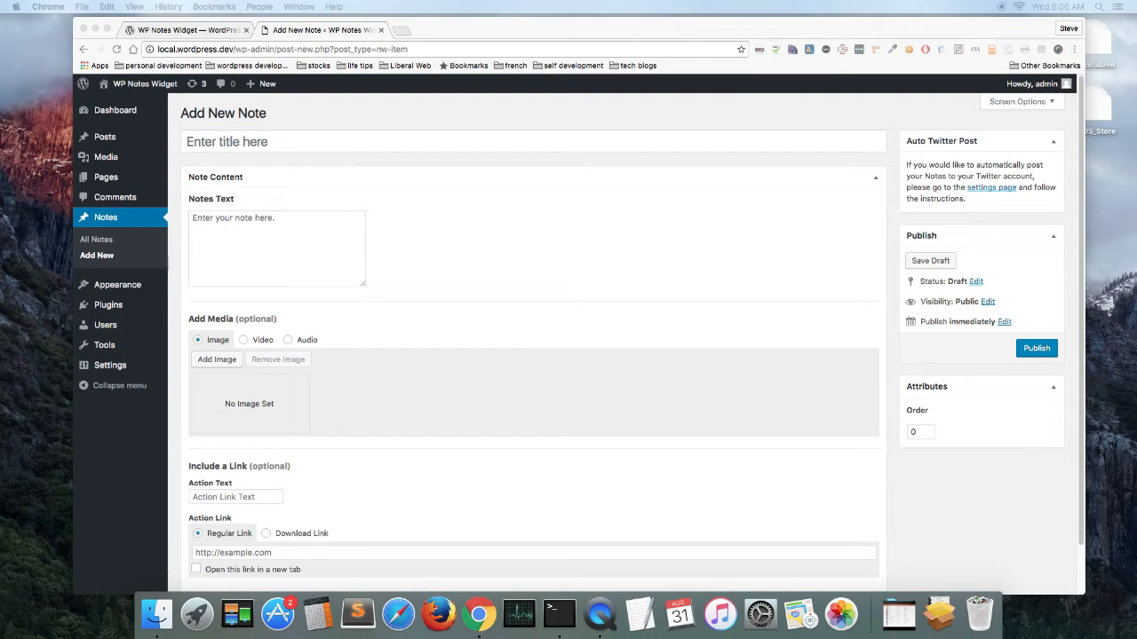
{"action": "right_click", "coordinate": [277, 145]}
{"action": "left_click", "coordinate": [301, 200]}
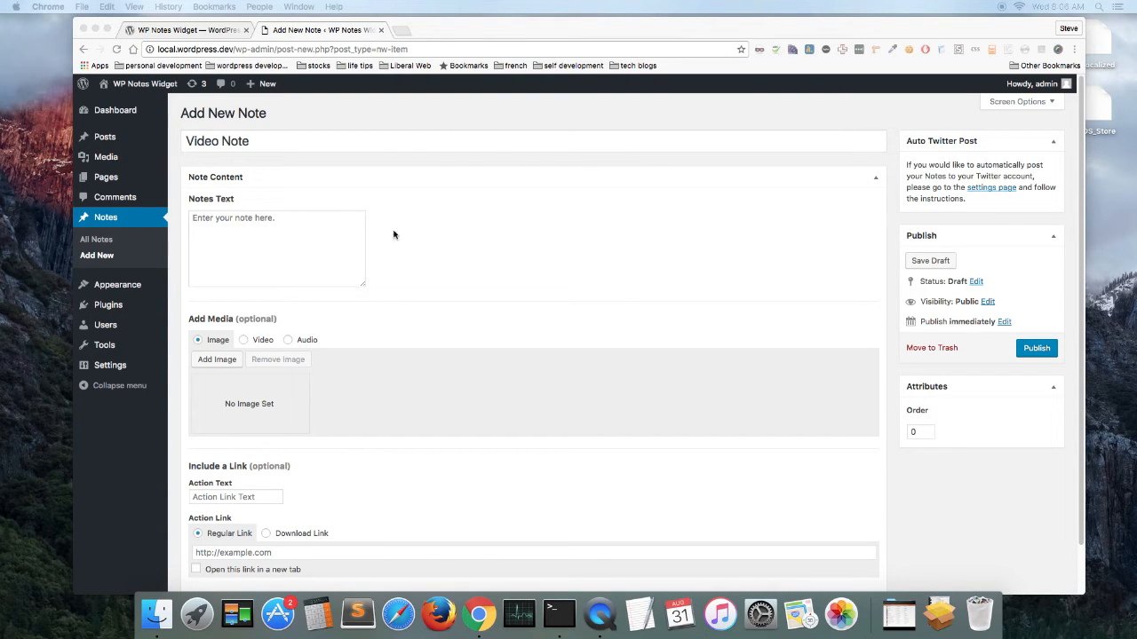
{"action": "left_click", "coordinate": [335, 235]}
{"action": "right_click", "coordinate": [270, 218]}
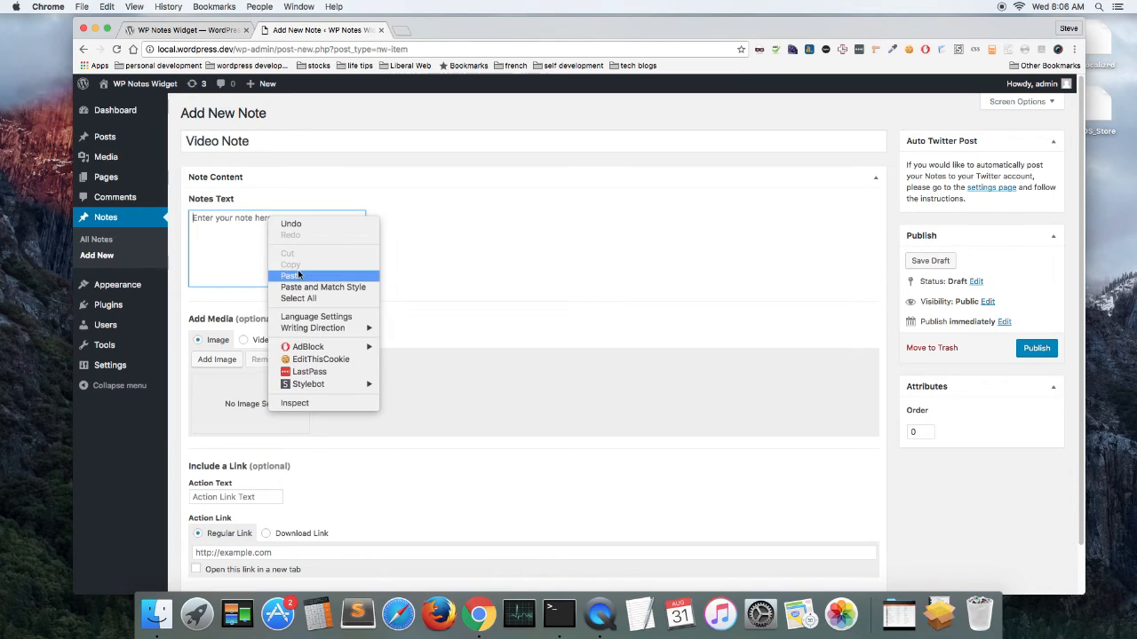
{"action": "left_click", "coordinate": [293, 275]}
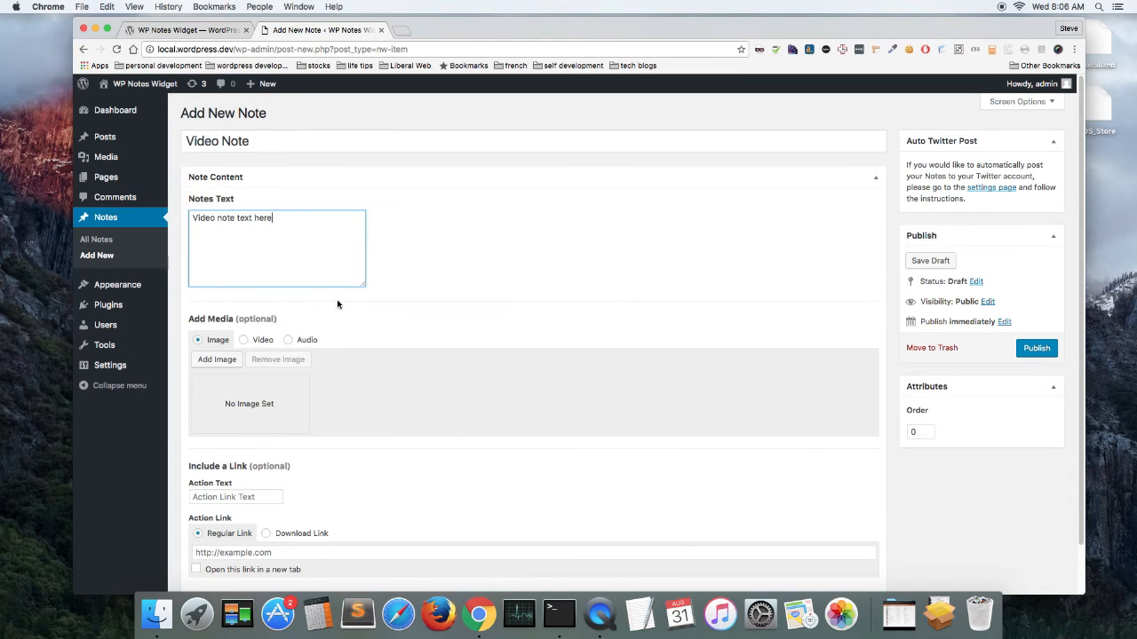
{"action": "left_click", "coordinate": [261, 342]}
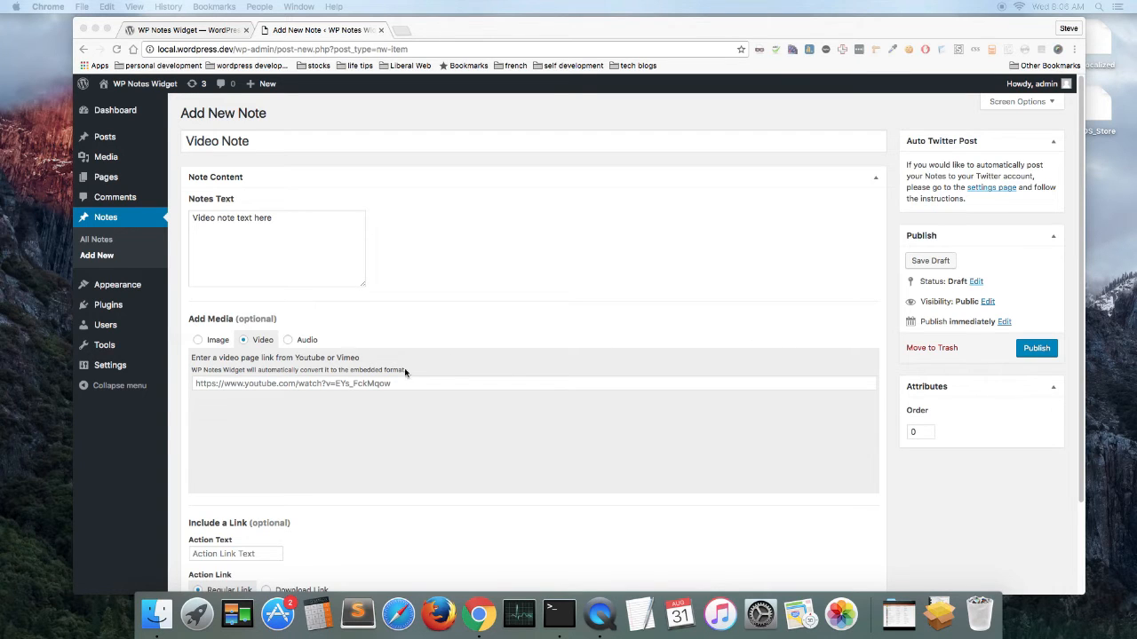
{"action": "left_click", "coordinate": [260, 386]}
{"action": "right_click", "coordinate": [261, 384]}
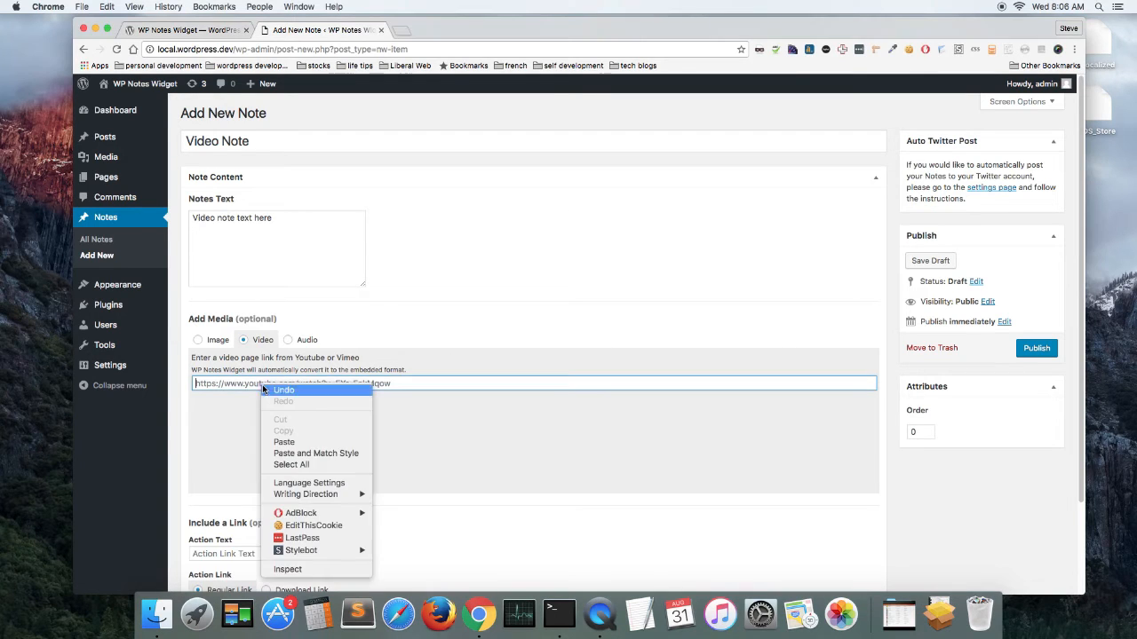
{"action": "left_click", "coordinate": [284, 443]}
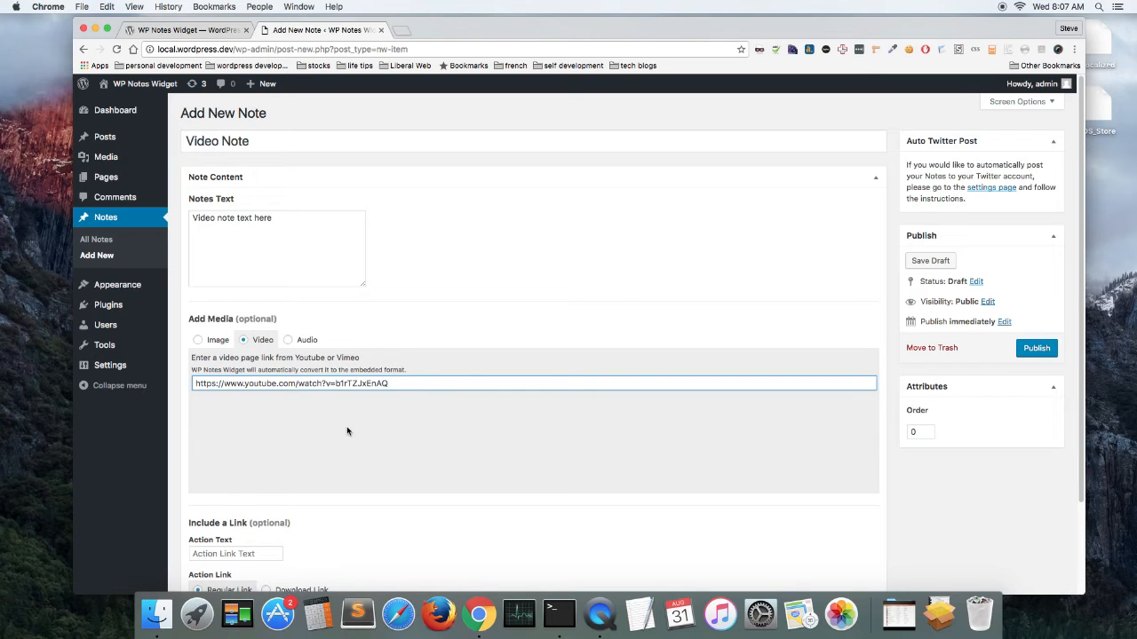
{"action": "left_click", "coordinate": [1032, 353]}
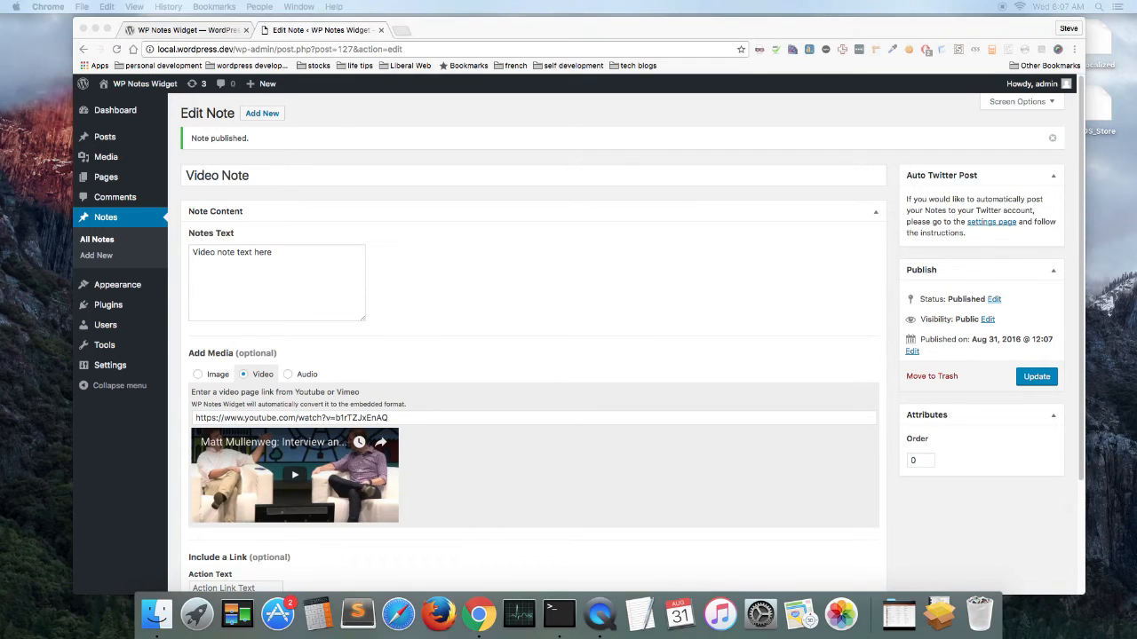
- Create another note titled "Audio Note" with the text "Audio note text for Beat it."
{"action": "left_click", "coordinate": [259, 114]}
{"action": "left_click", "coordinate": [262, 114]}
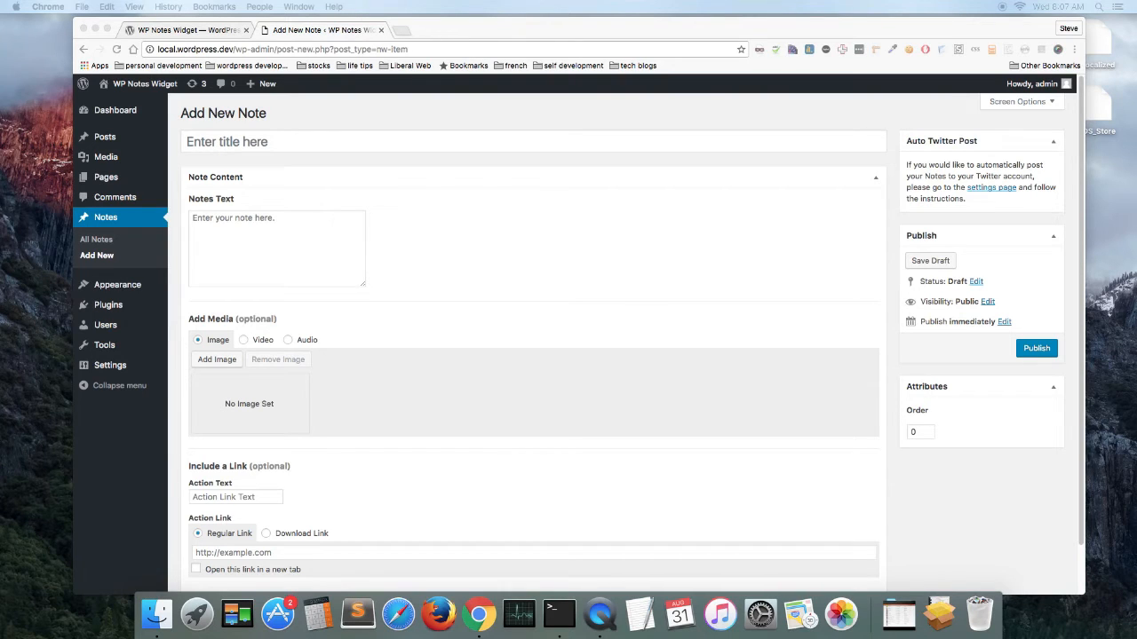
{"action": "left_click", "coordinate": [289, 142]}
{"action": "right_click", "coordinate": [287, 140]}
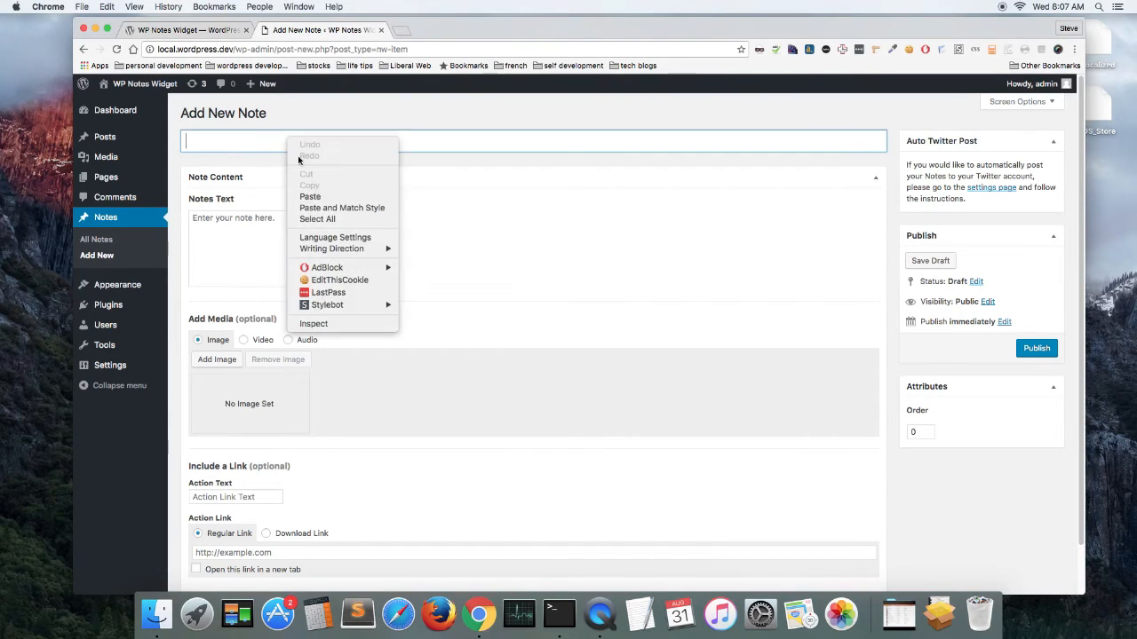
{"action": "left_click", "coordinate": [311, 197]}
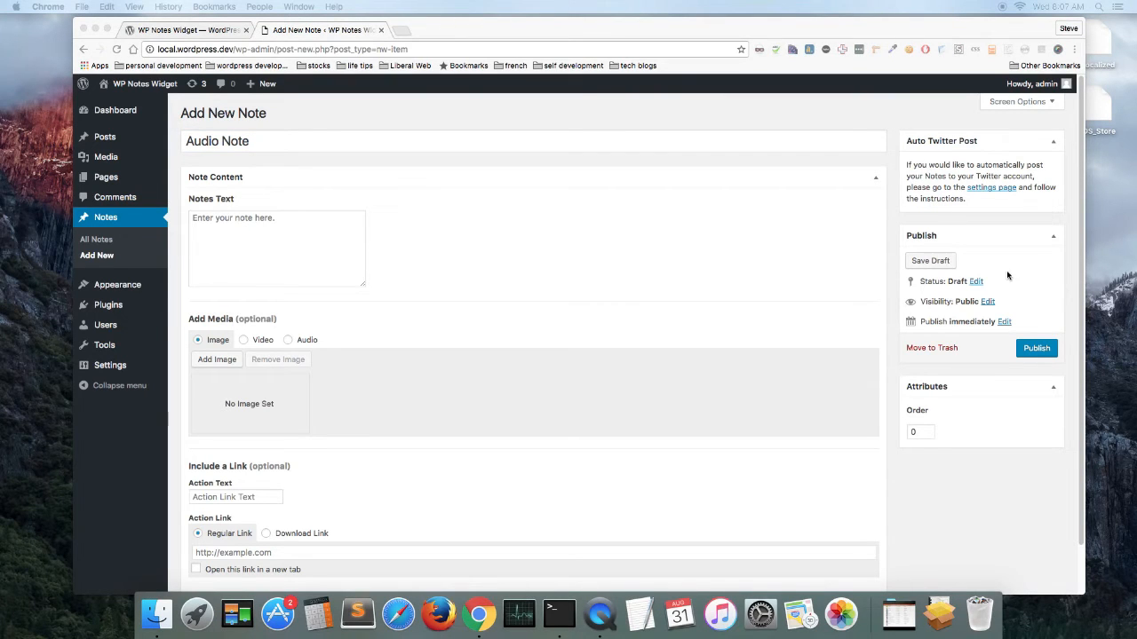
{"action": "left_click", "coordinate": [230, 219]}
{"action": "right_click", "coordinate": [229, 220]}
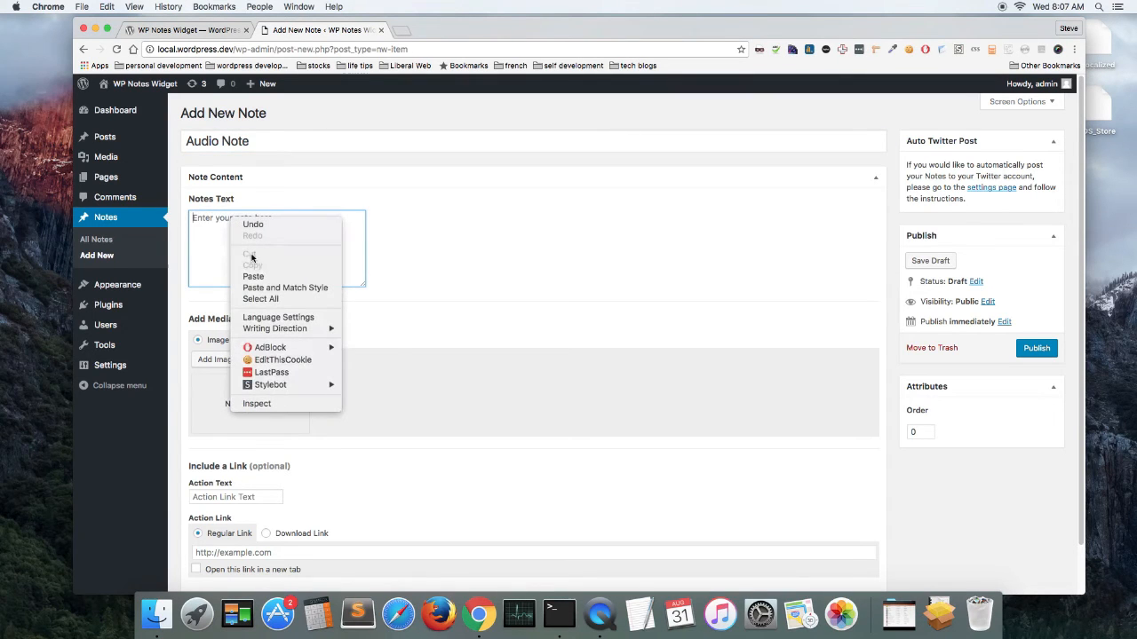
{"action": "left_click", "coordinate": [266, 276]}
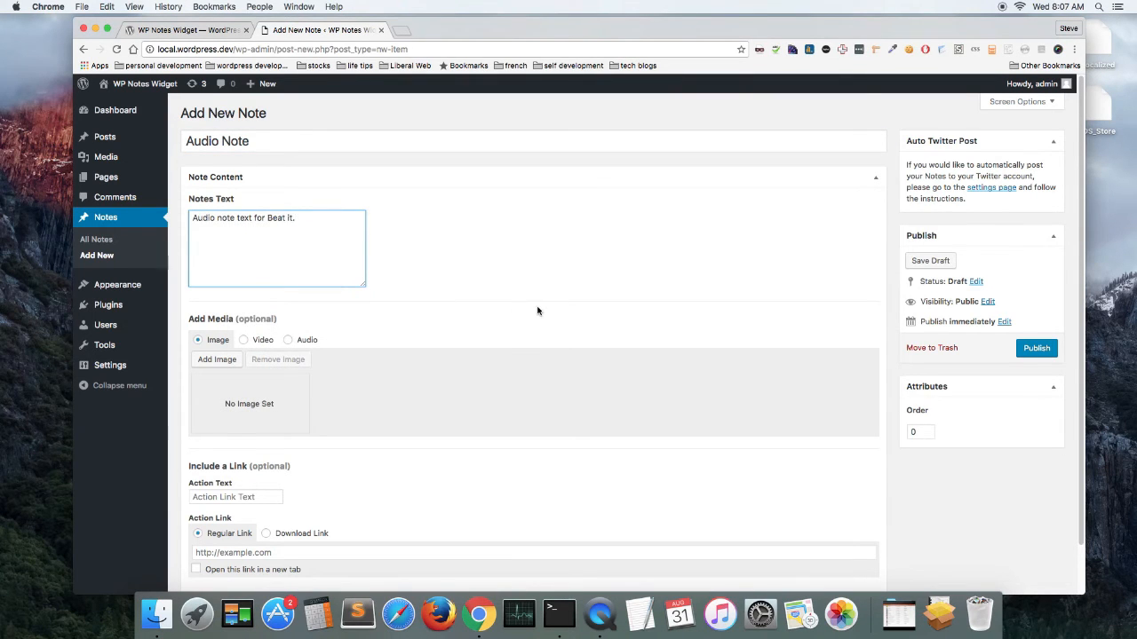
- Set the note's media type to audio and attach Michael-Jackson-Beat-It-Digitally-Restored-Version.mp3 from the media library
{"action": "left_click", "coordinate": [307, 342]}
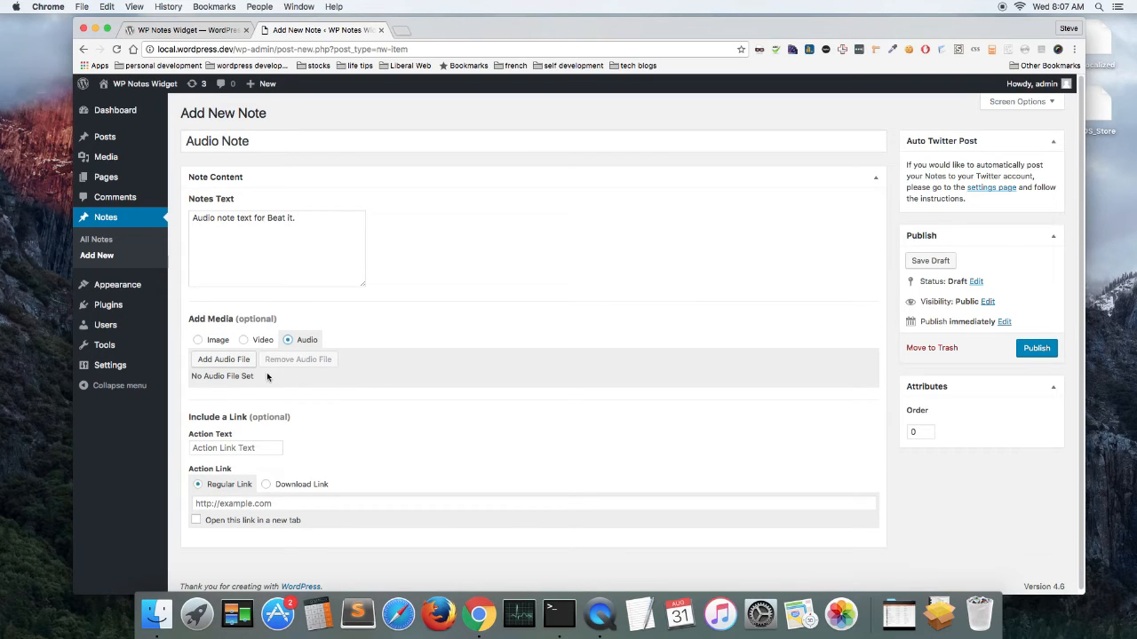
{"action": "left_click", "coordinate": [223, 360]}
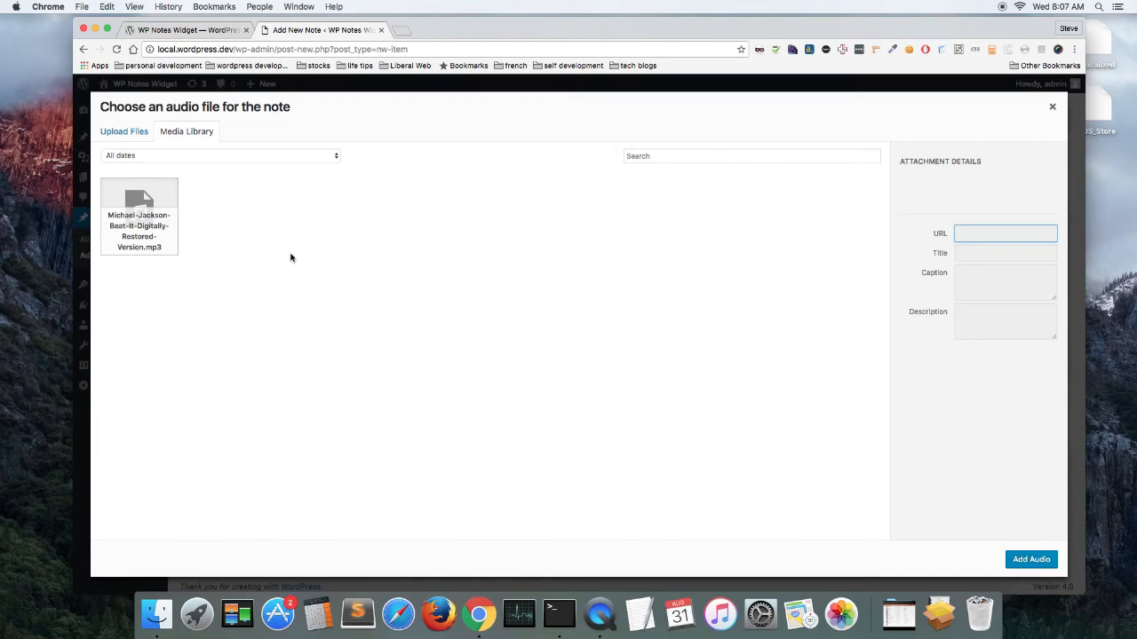
{"action": "left_click", "coordinate": [148, 210]}
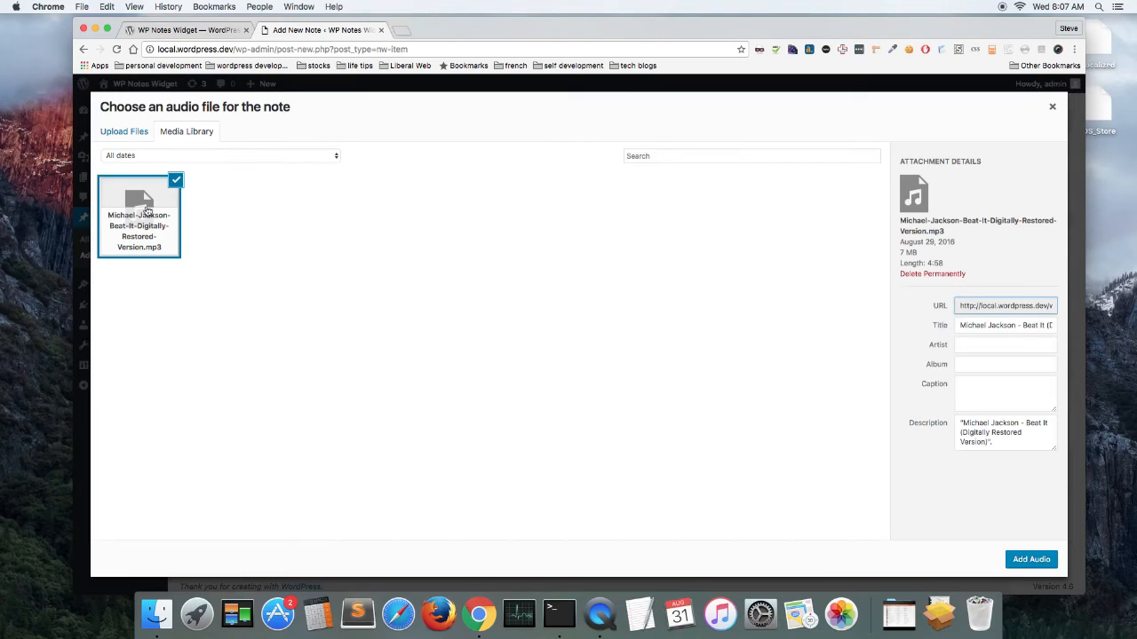
{"action": "left_click", "coordinate": [1030, 560]}
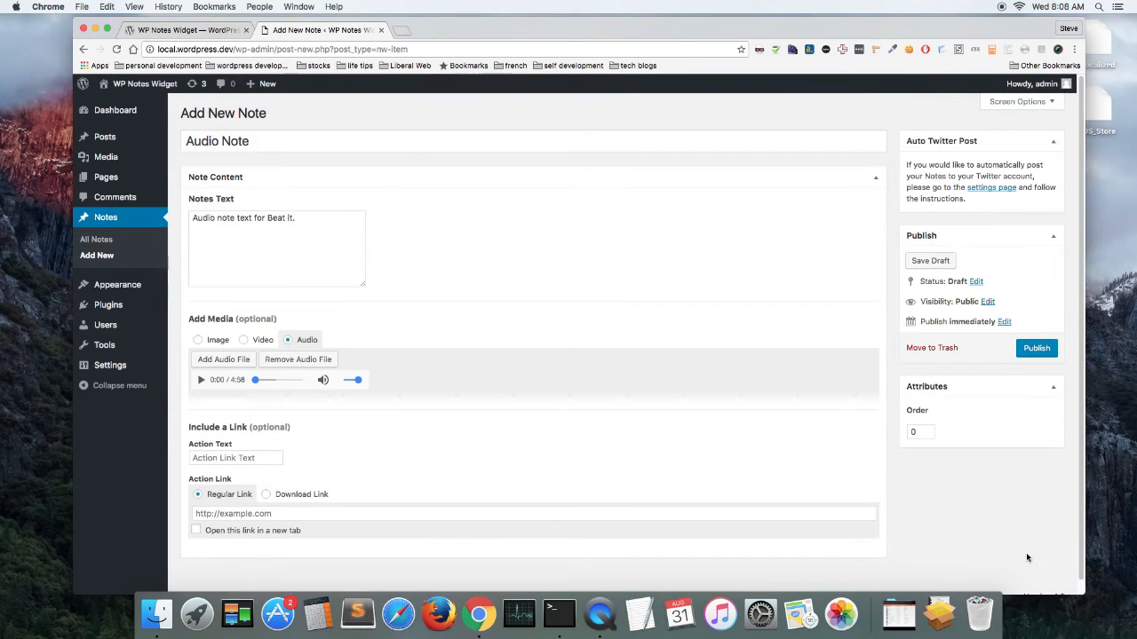
- Preview the attached audio file part-way through the track, and publish the Audio Note
{"action": "left_click", "coordinate": [200, 381]}
{"action": "left_click_drag", "start_coordinate": [257, 383], "coordinate": [272, 382]}
{"action": "left_click", "coordinate": [200, 381]}
{"action": "left_click", "coordinate": [1036, 349]}
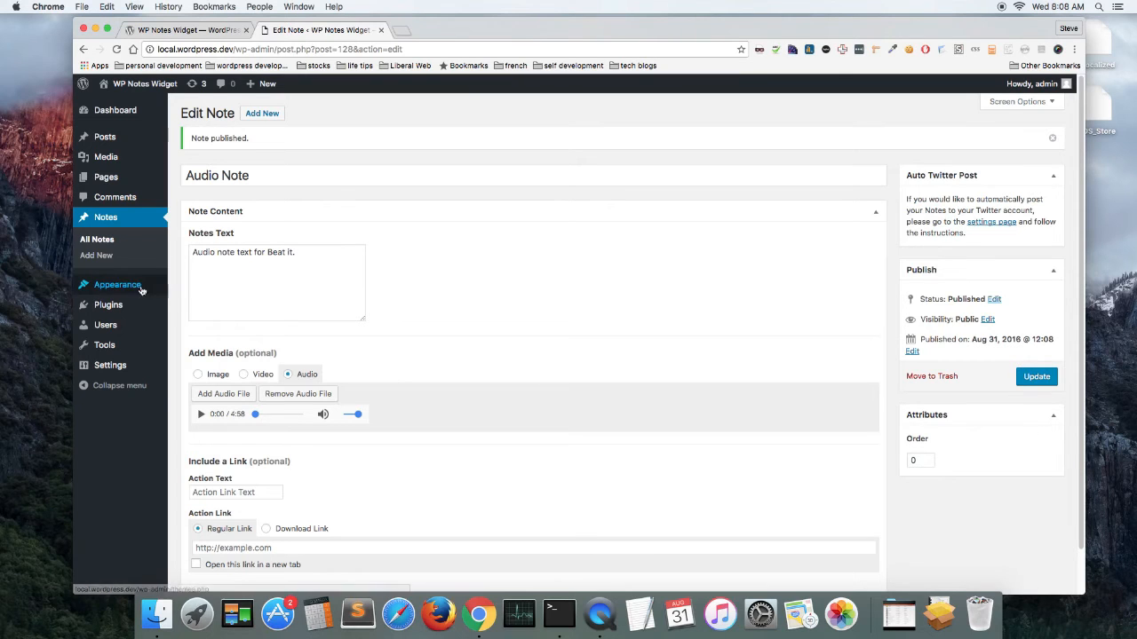
- Open the settings of the WP Notes Widget in the Sidebar widget area and view its font size choices
{"action": "mouse_move", "coordinate": [125, 285]}
{"action": "left_click", "coordinate": [192, 318]}
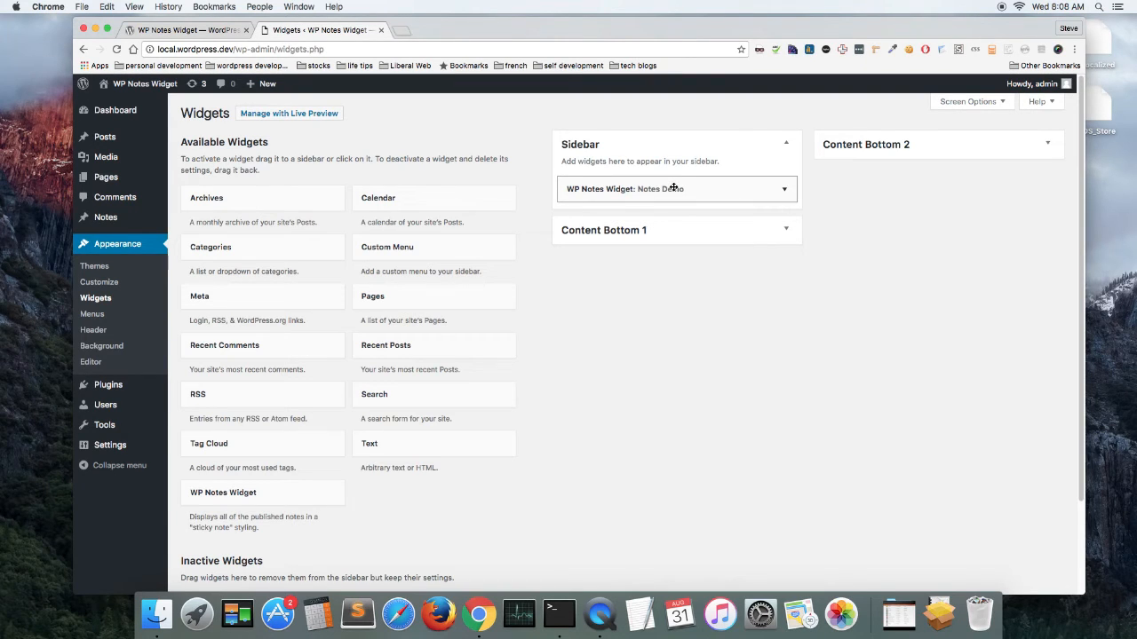
{"action": "left_click", "coordinate": [784, 191]}
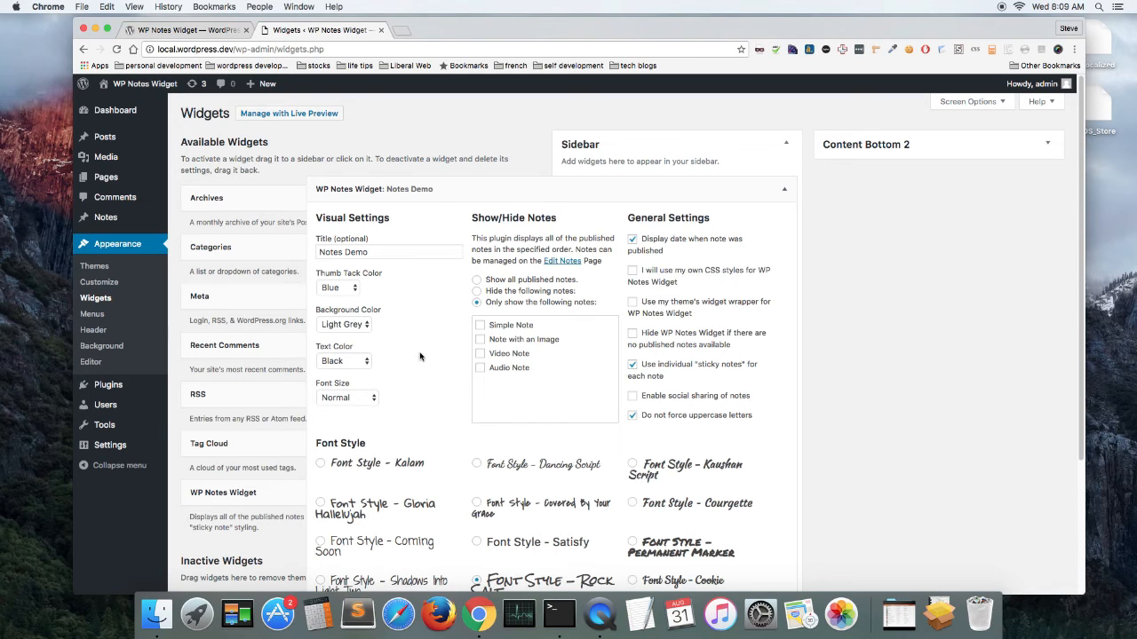
{"action": "left_click", "coordinate": [373, 402]}
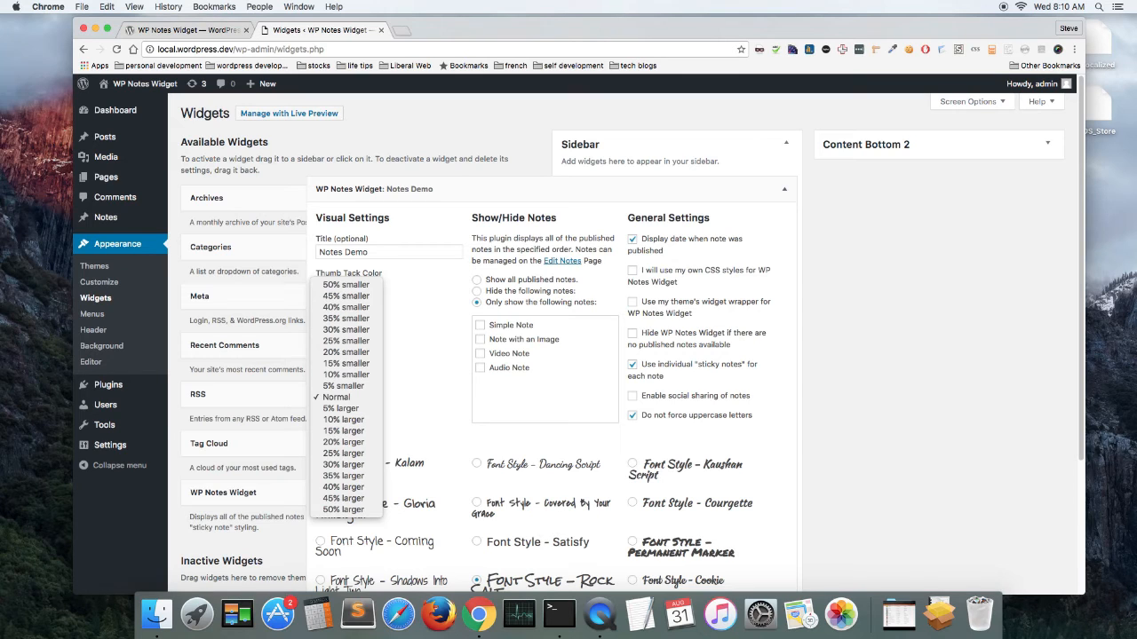
- Set the Notes Demo widget to show all published notes and save its settings
{"action": "left_click", "coordinate": [479, 286]}
{"action": "left_click", "coordinate": [477, 292]}
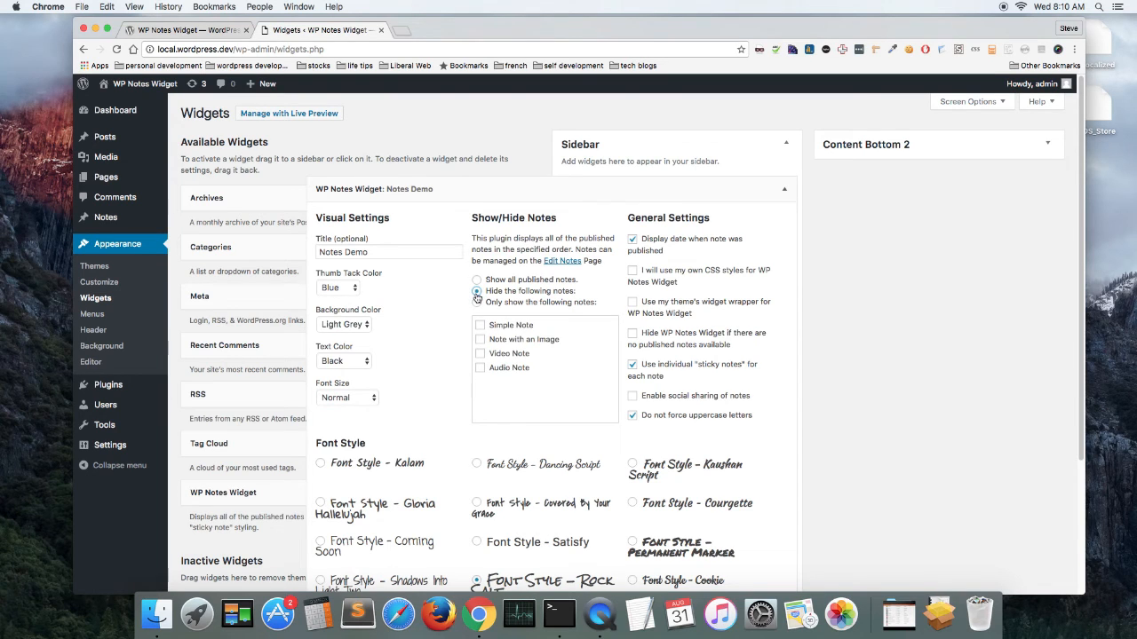
{"action": "left_click", "coordinate": [477, 304]}
{"action": "left_click", "coordinate": [483, 282]}
{"action": "left_click", "coordinate": [477, 280]}
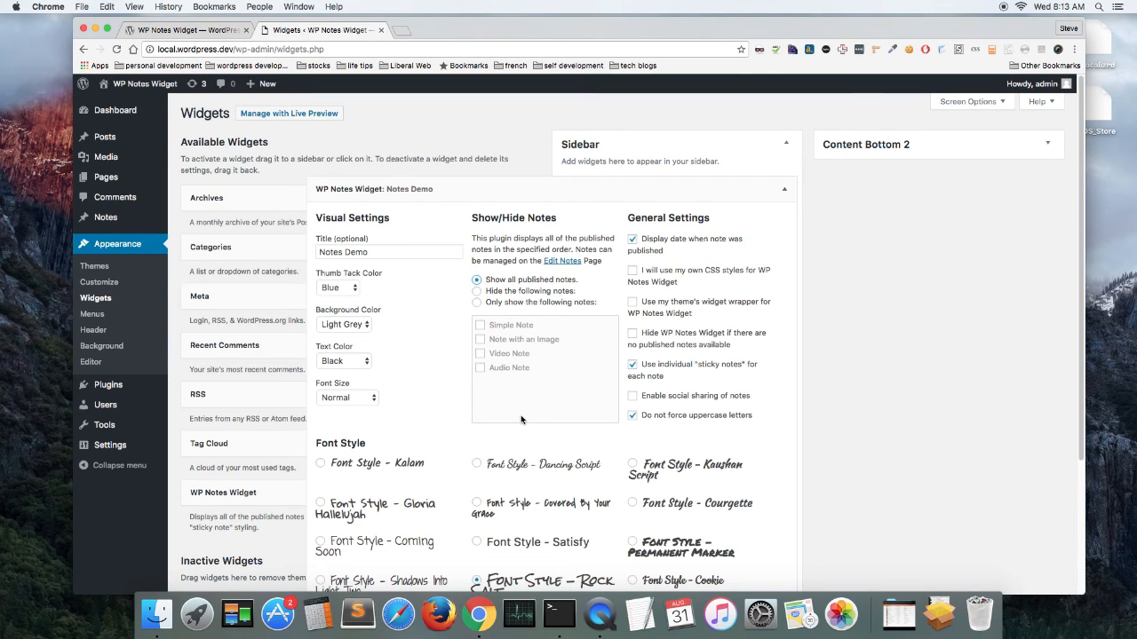
{"action": "scroll", "coordinate": [515, 419], "scroll_direction": "down", "scroll_amount": 3}
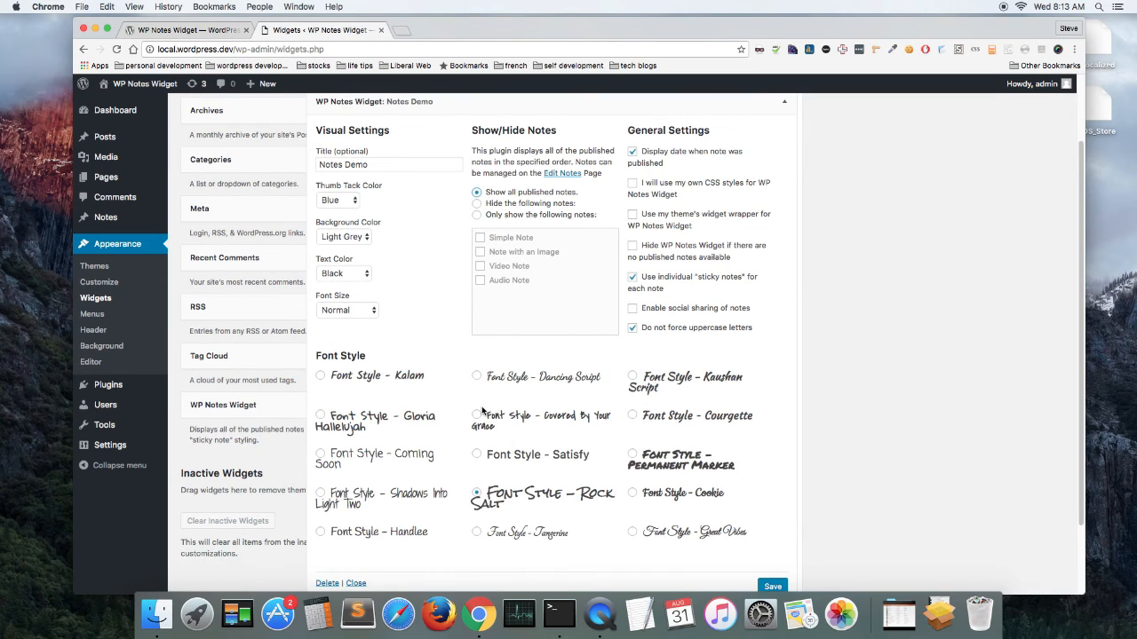
{"action": "scroll", "coordinate": [483, 410], "scroll_direction": "down", "scroll_amount": 3}
{"action": "left_click", "coordinate": [772, 497]}
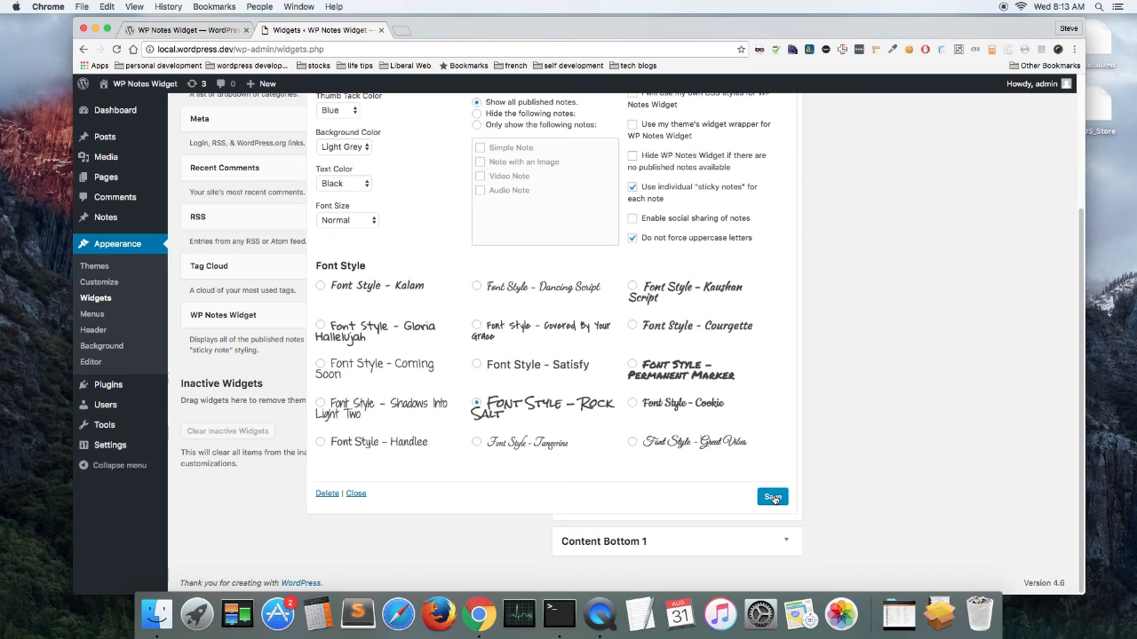
- Open the site's front page in a new browser tab and switch to it
{"action": "scroll", "coordinate": [518, 374], "scroll_direction": "up", "scroll_amount": 5}
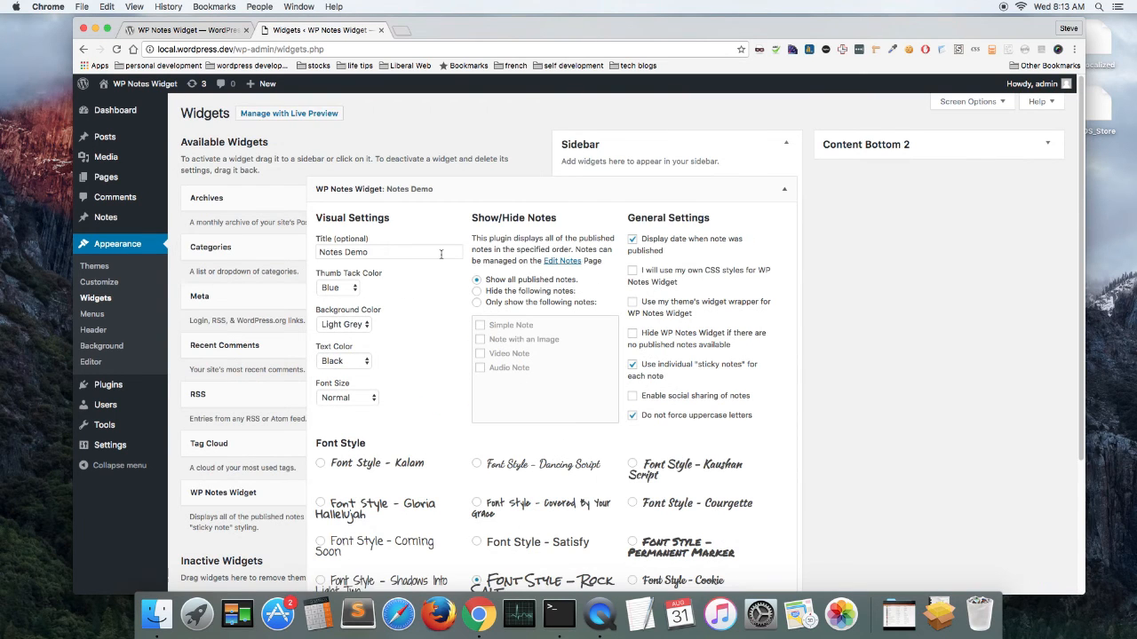
{"action": "mouse_move", "coordinate": [147, 88]}
{"action": "right_click", "coordinate": [141, 111]}
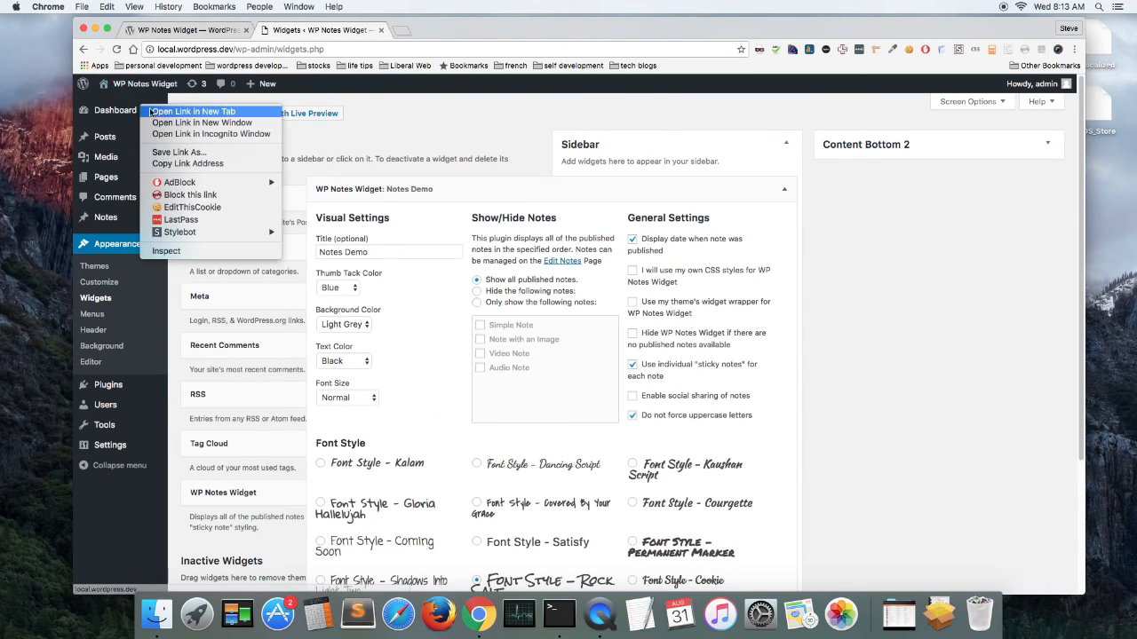
{"action": "left_click", "coordinate": [155, 118]}
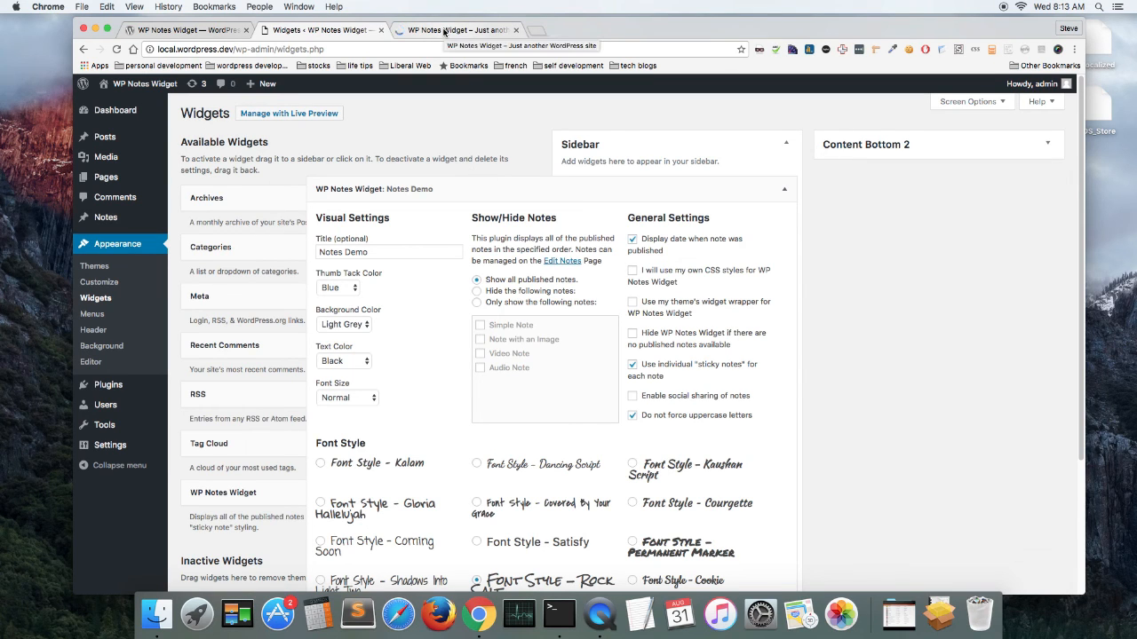
{"action": "left_click", "coordinate": [444, 32]}
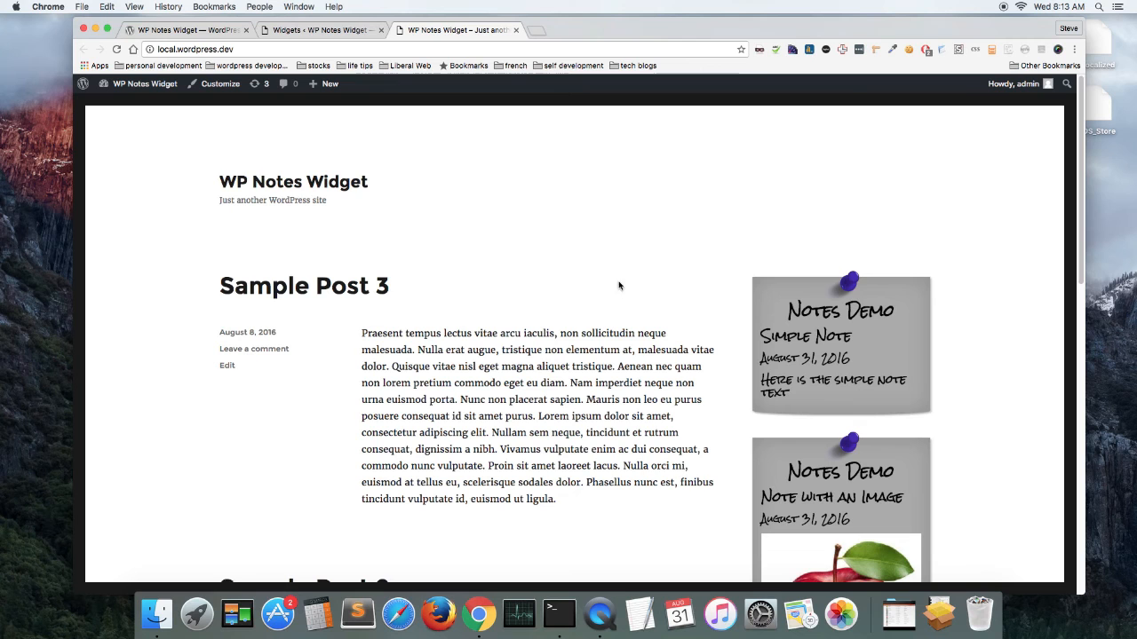
- Examine how the text, image, video and audio notes are displayed in the front page's sidebar
{"action": "scroll", "coordinate": [630, 293], "scroll_direction": "down", "scroll_amount": 2}
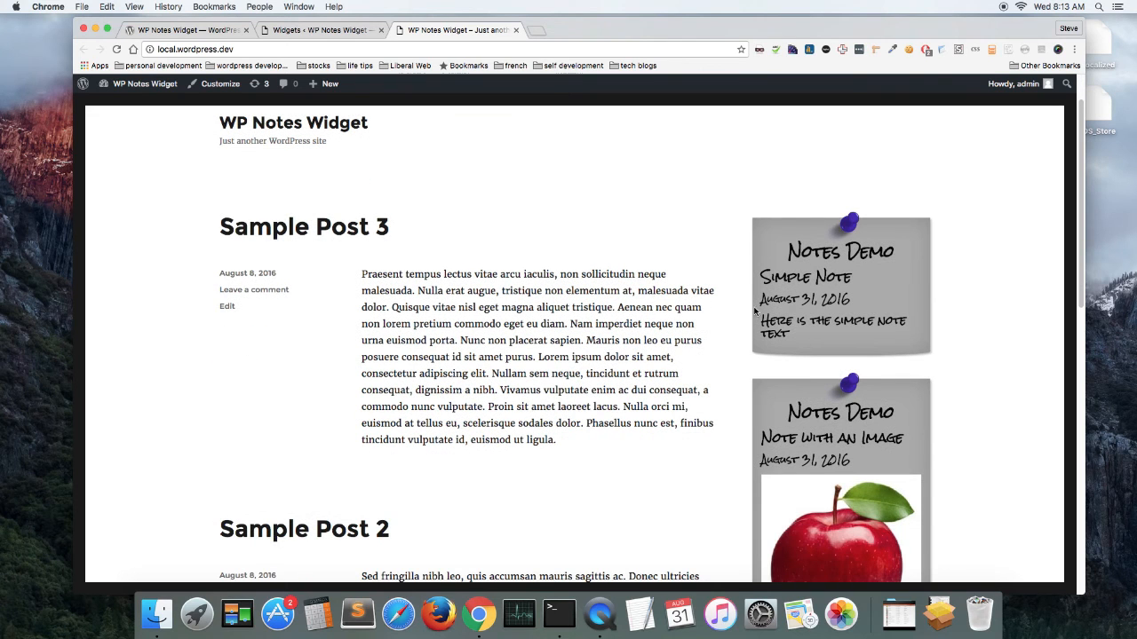
{"action": "scroll", "coordinate": [957, 304], "scroll_direction": "down", "scroll_amount": 2}
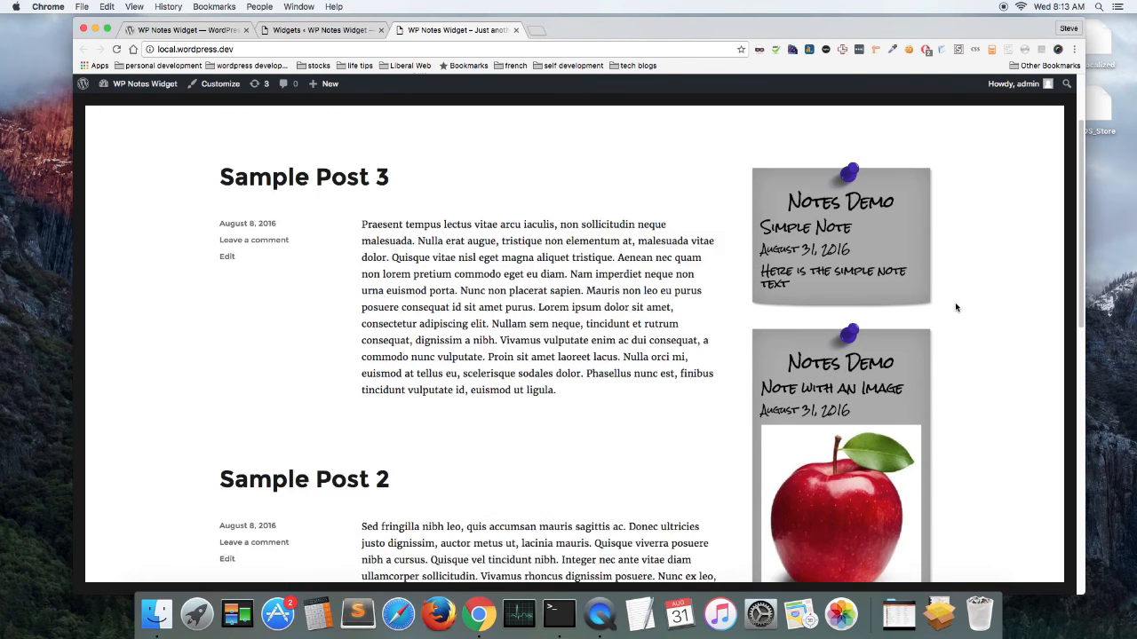
{"action": "scroll", "coordinate": [956, 308], "scroll_direction": "down", "scroll_amount": 10}
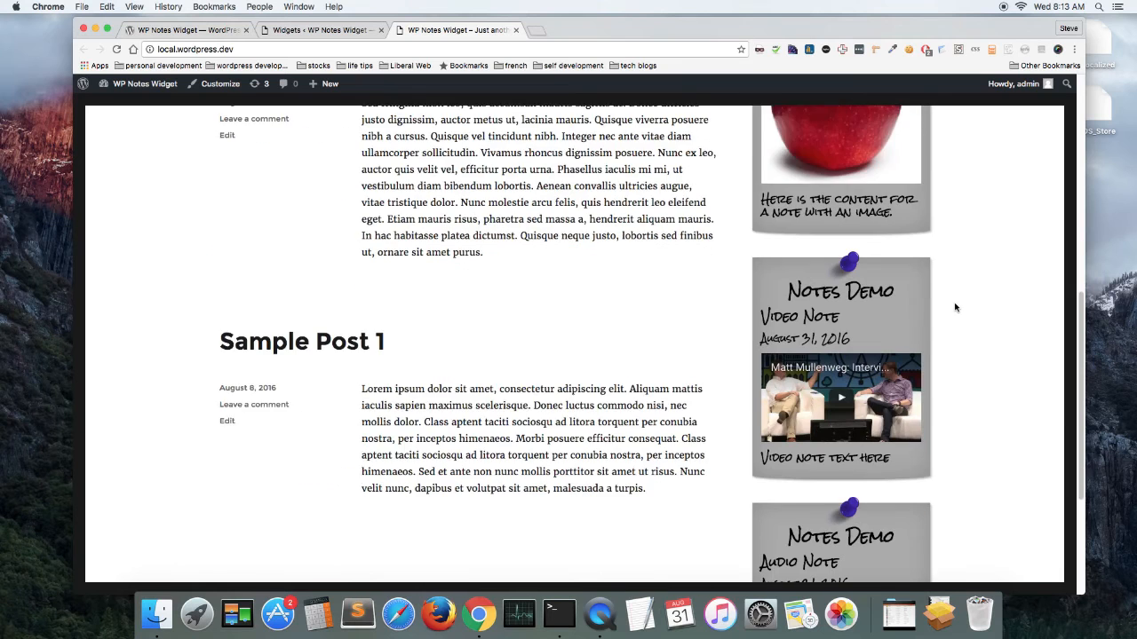
{"action": "scroll", "coordinate": [956, 307], "scroll_direction": "down", "scroll_amount": 2}
{"action": "scroll", "coordinate": [956, 307], "scroll_direction": "up", "scroll_amount": 7}
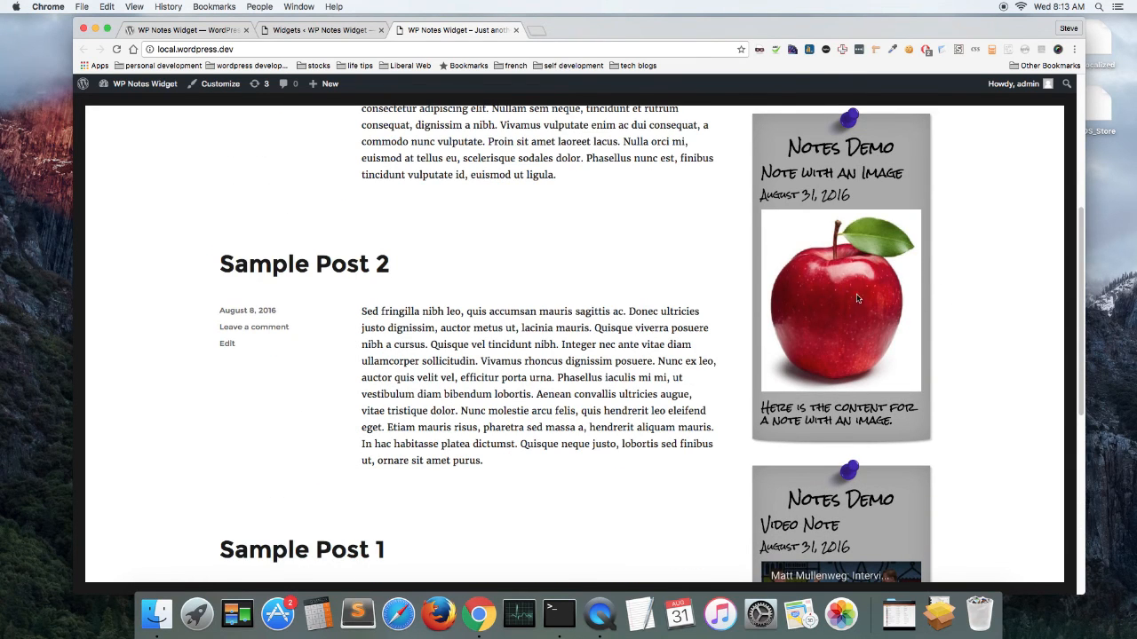
{"action": "scroll", "coordinate": [928, 311], "scroll_direction": "down", "scroll_amount": 6}
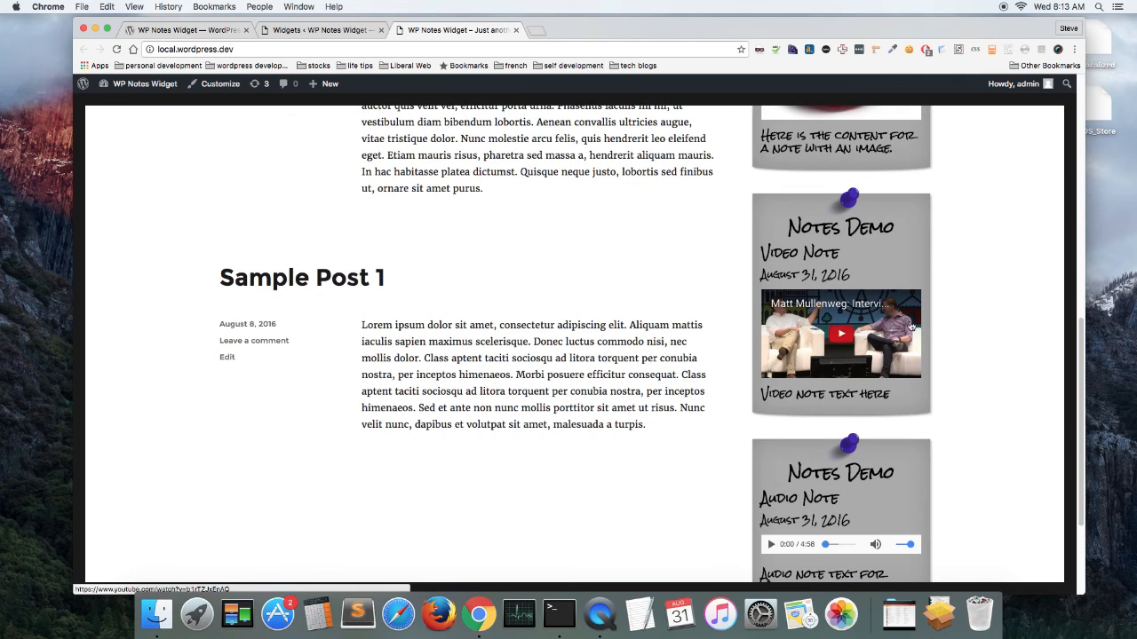
{"action": "scroll", "coordinate": [924, 323], "scroll_direction": "down", "scroll_amount": 4}
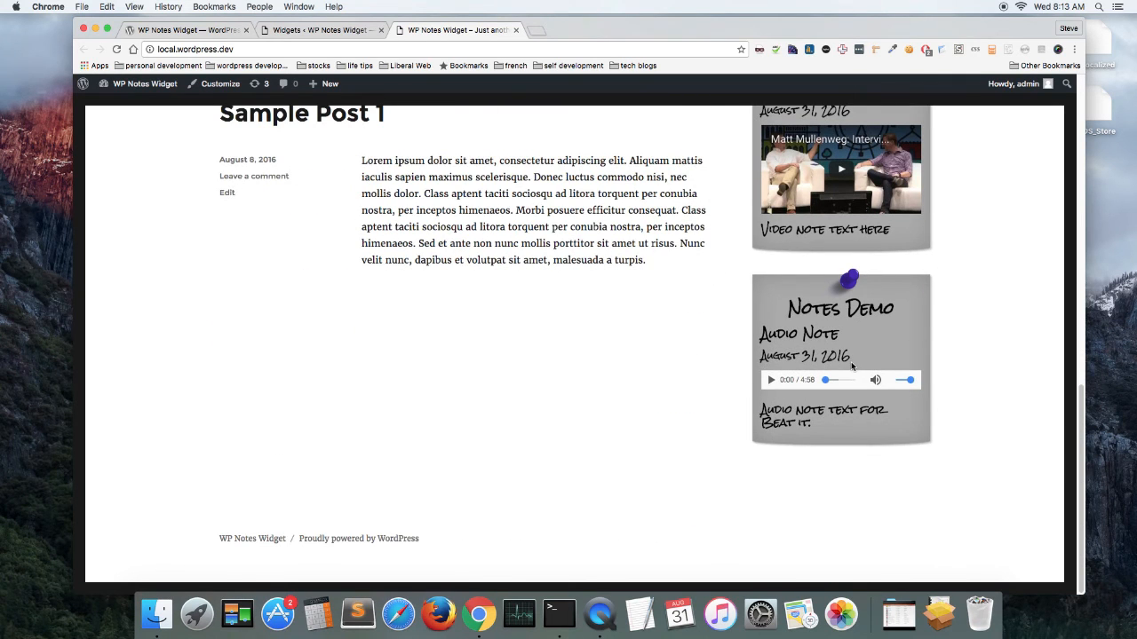
{"action": "scroll", "coordinate": [851, 364], "scroll_direction": "up", "scroll_amount": 13}
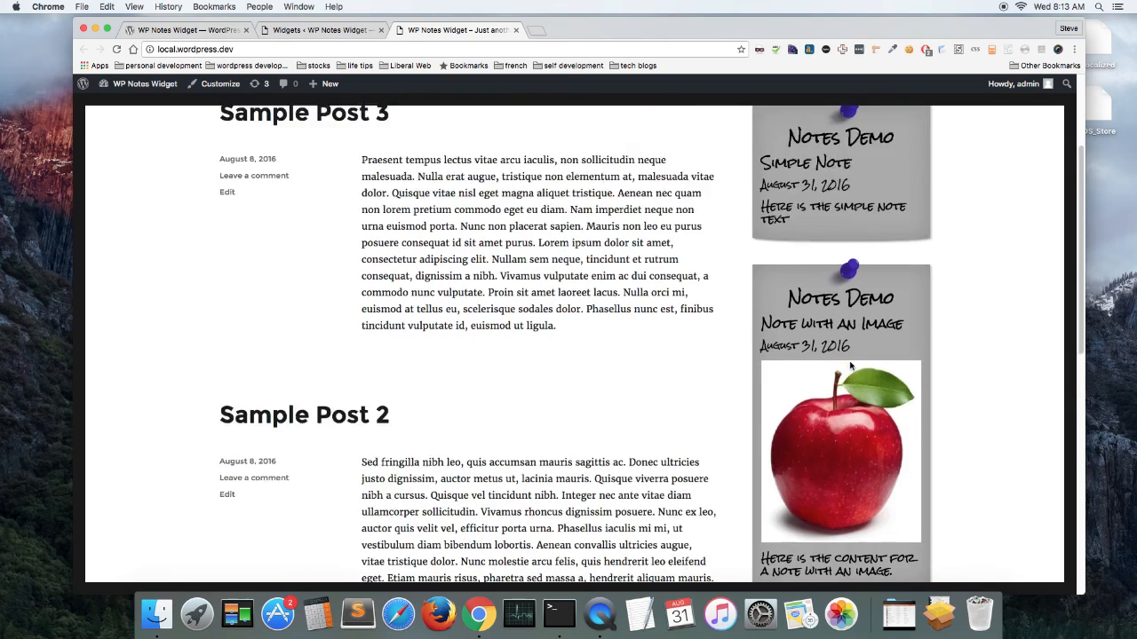
{"action": "scroll", "coordinate": [851, 364], "scroll_direction": "up", "scroll_amount": 2}
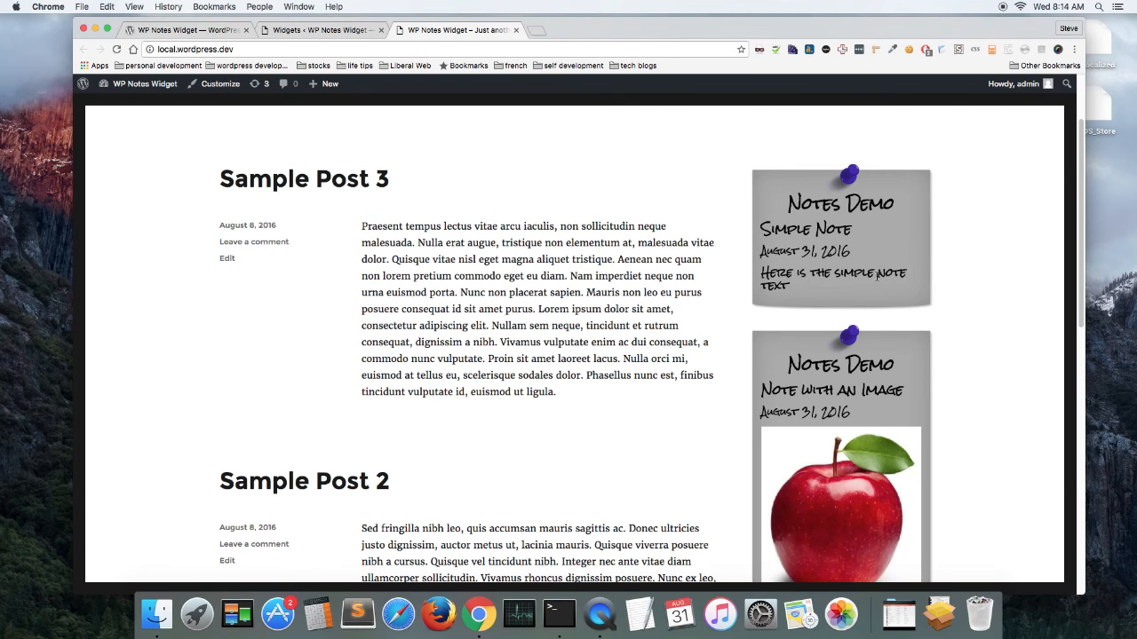
- In the Notes Demo widget settings, turn off the published date, individual sticky notes and the option that prevents forced uppercase letters
{"action": "left_click", "coordinate": [314, 32]}
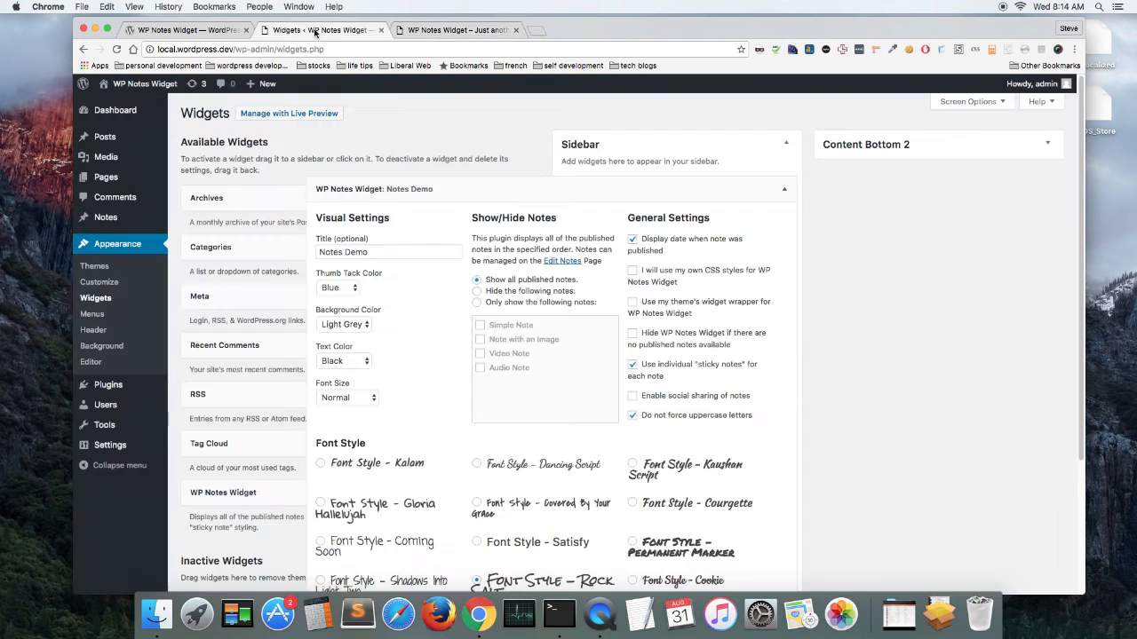
{"action": "left_click", "coordinate": [632, 240]}
{"action": "left_click", "coordinate": [633, 243]}
{"action": "left_click", "coordinate": [633, 367]}
{"action": "left_click", "coordinate": [633, 417]}
- Change the widget's font style to Kalam
{"action": "scroll", "coordinate": [431, 374], "scroll_direction": "down", "scroll_amount": 1}
{"action": "scroll", "coordinate": [432, 374], "scroll_direction": "down", "scroll_amount": 2}
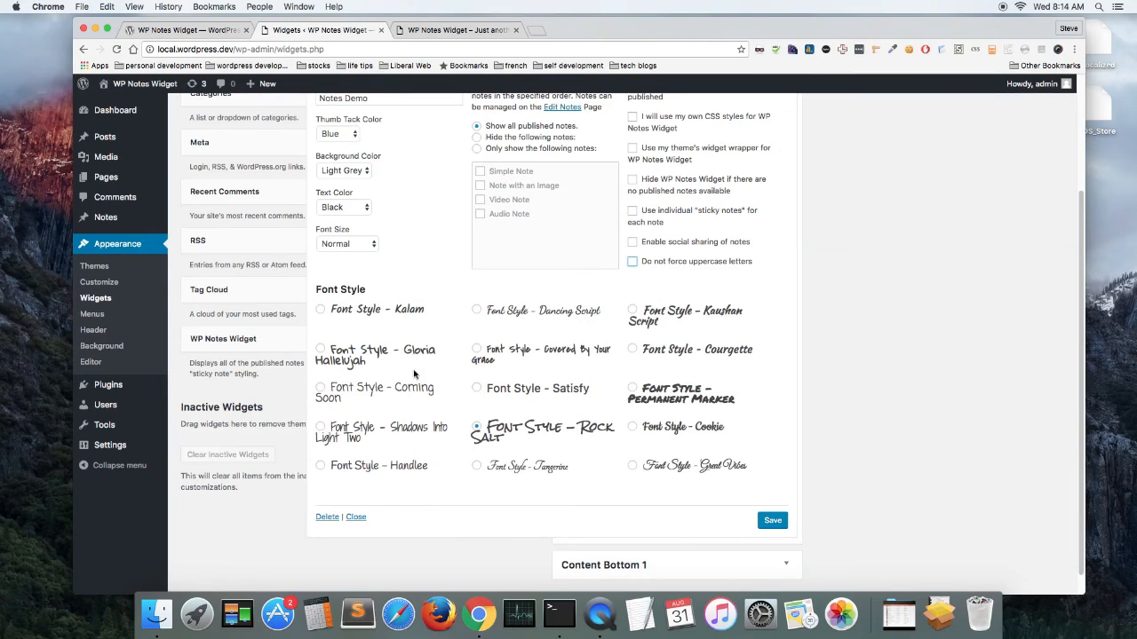
{"action": "left_click", "coordinate": [320, 311]}
- Set the widget's thumb tack color to Pink, background color to Blue and text color to Red
{"action": "scroll", "coordinate": [398, 327], "scroll_direction": "up", "scroll_amount": 1}
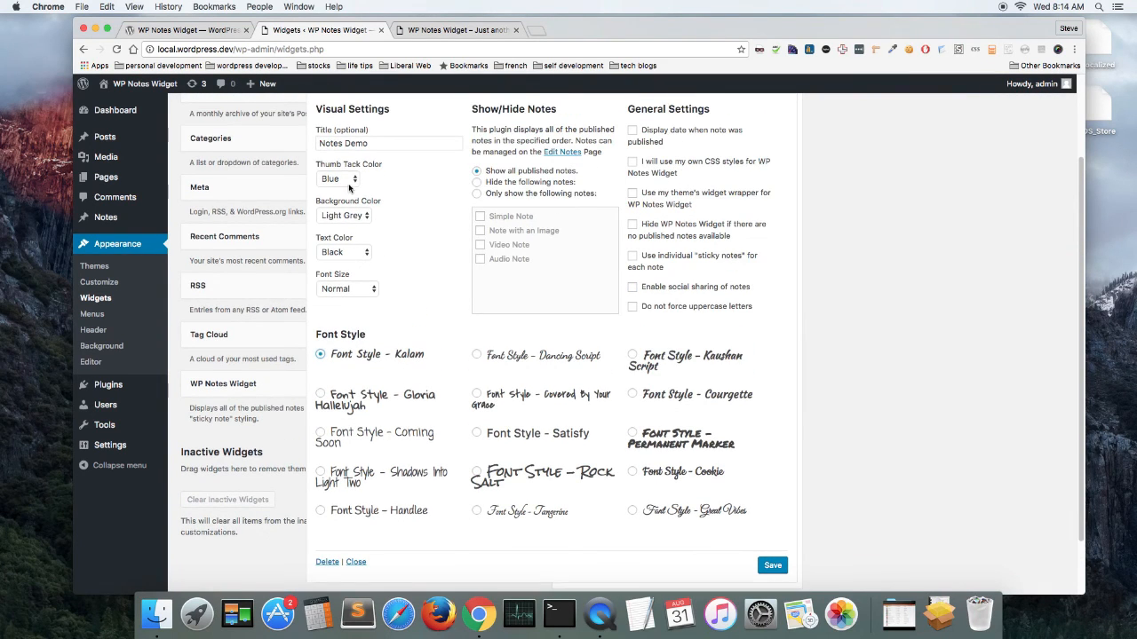
{"action": "left_click", "coordinate": [350, 180]}
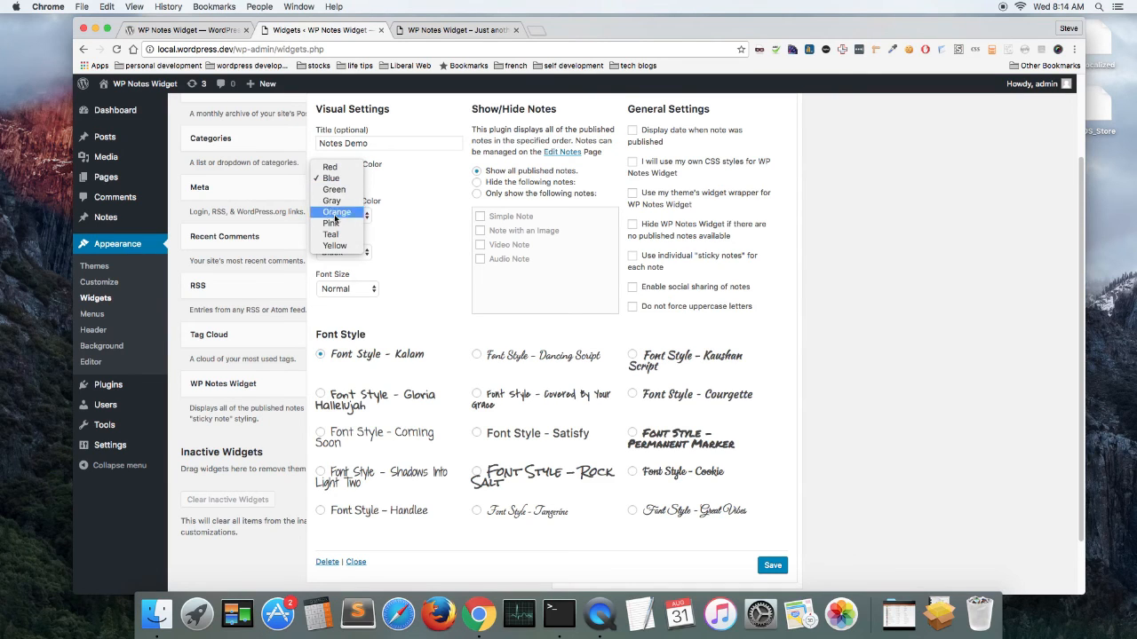
{"action": "left_click", "coordinate": [334, 223]}
{"action": "left_click", "coordinate": [359, 218]}
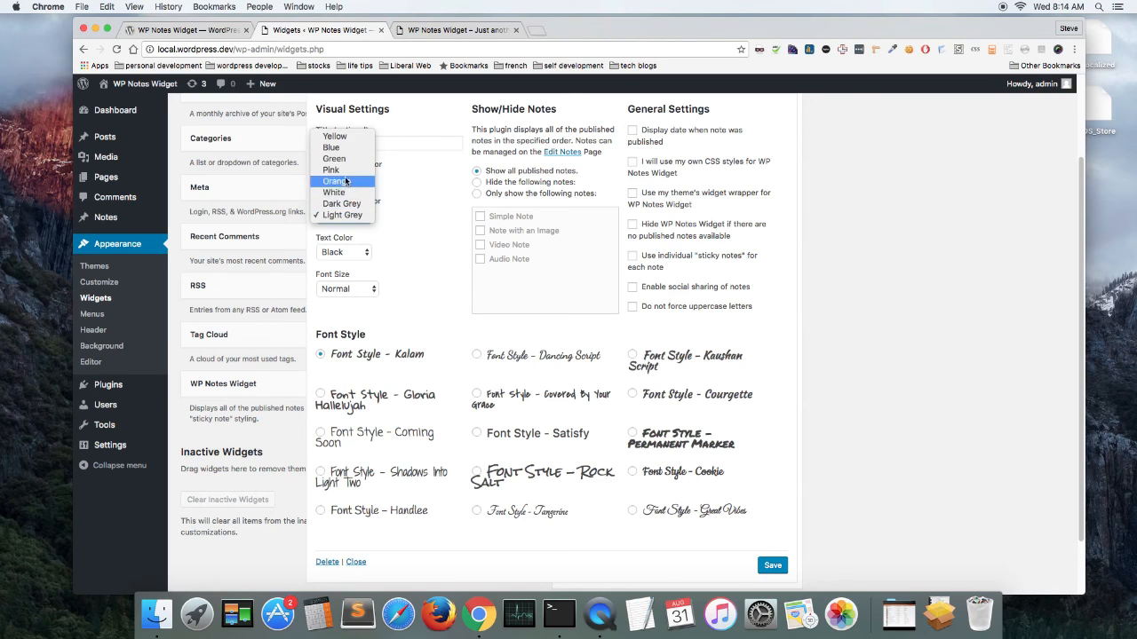
{"action": "left_click", "coordinate": [342, 149]}
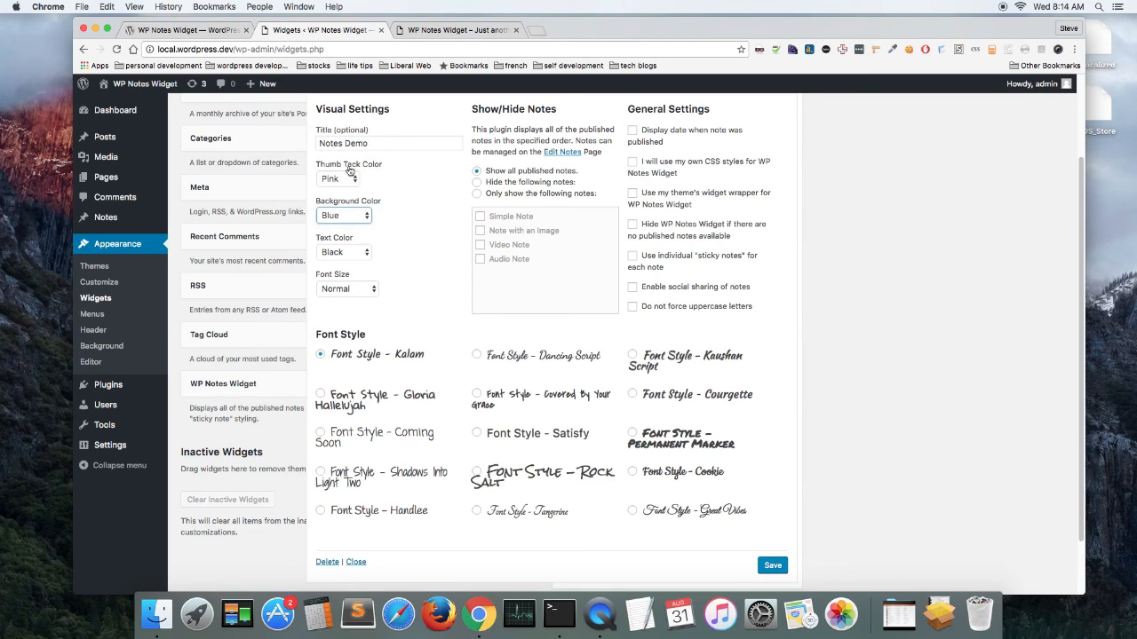
{"action": "left_click", "coordinate": [363, 253]}
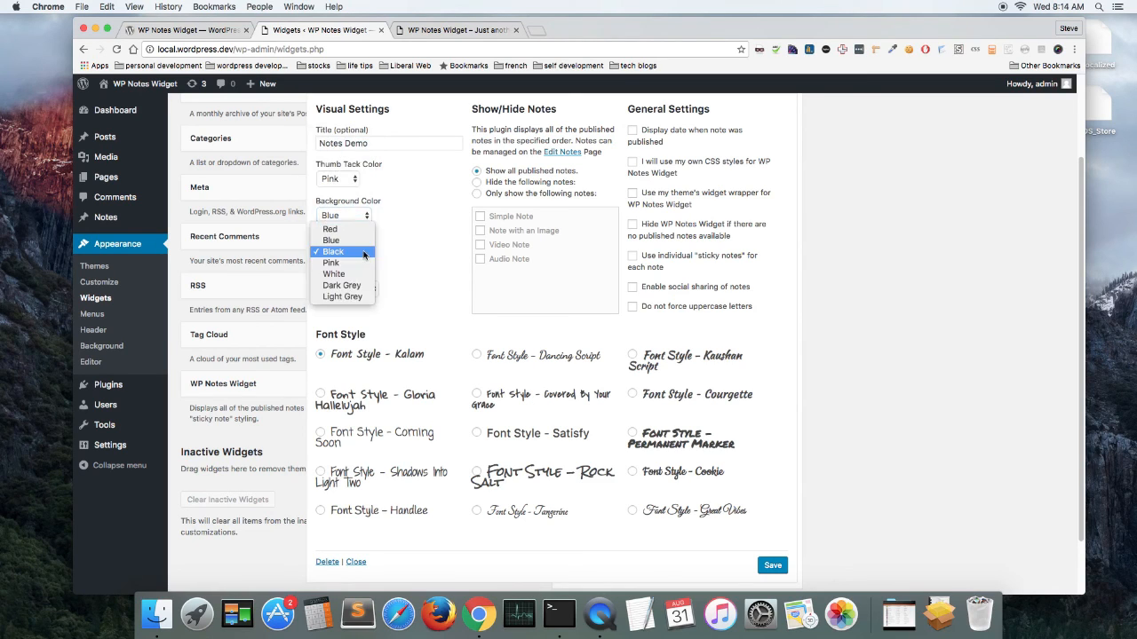
{"action": "left_click", "coordinate": [340, 230]}
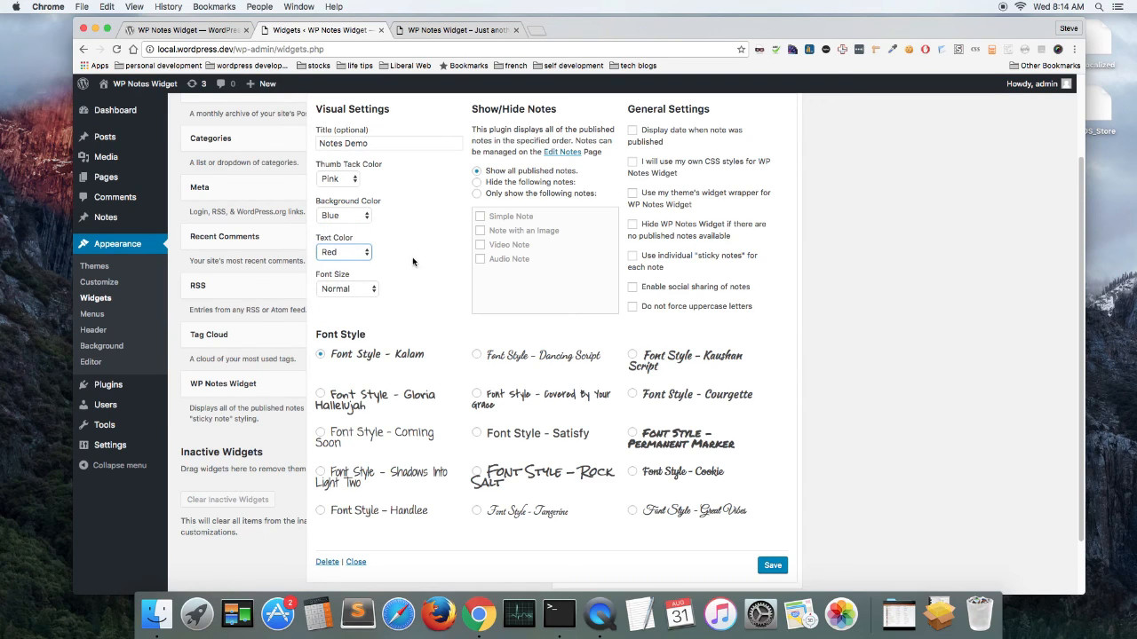
- Clear the widget's title and save the widget settings
{"action": "left_click", "coordinate": [374, 144]}
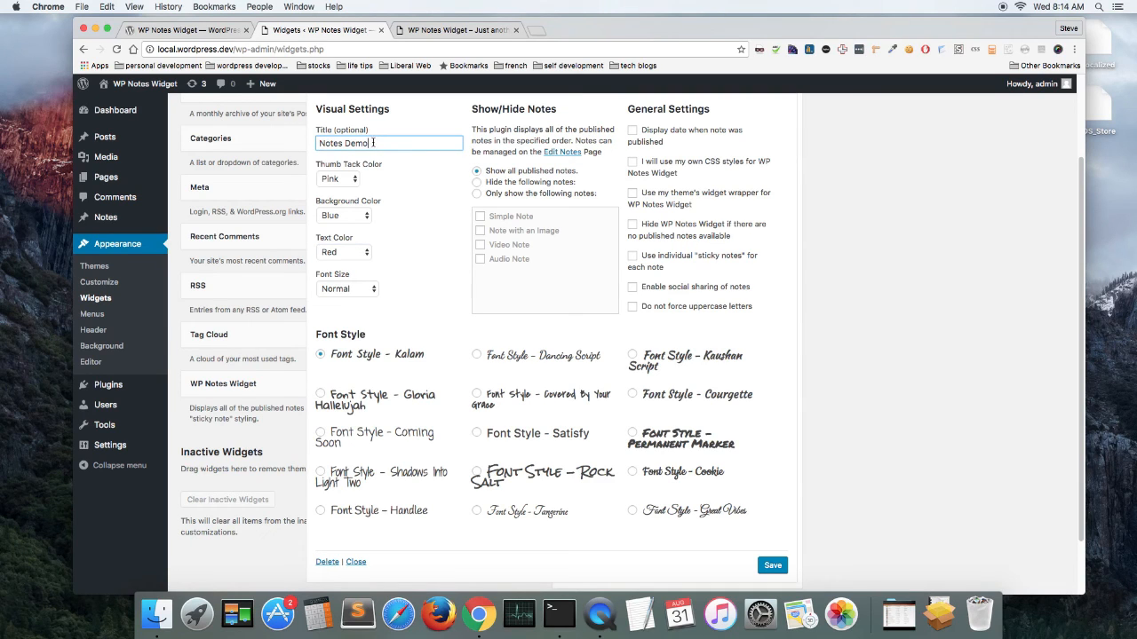
{"action": "left_click_drag", "start_coordinate": [373, 143], "coordinate": [316, 145]}
{"action": "key", "text": "BackSpace"}
{"action": "left_click", "coordinate": [772, 567]}
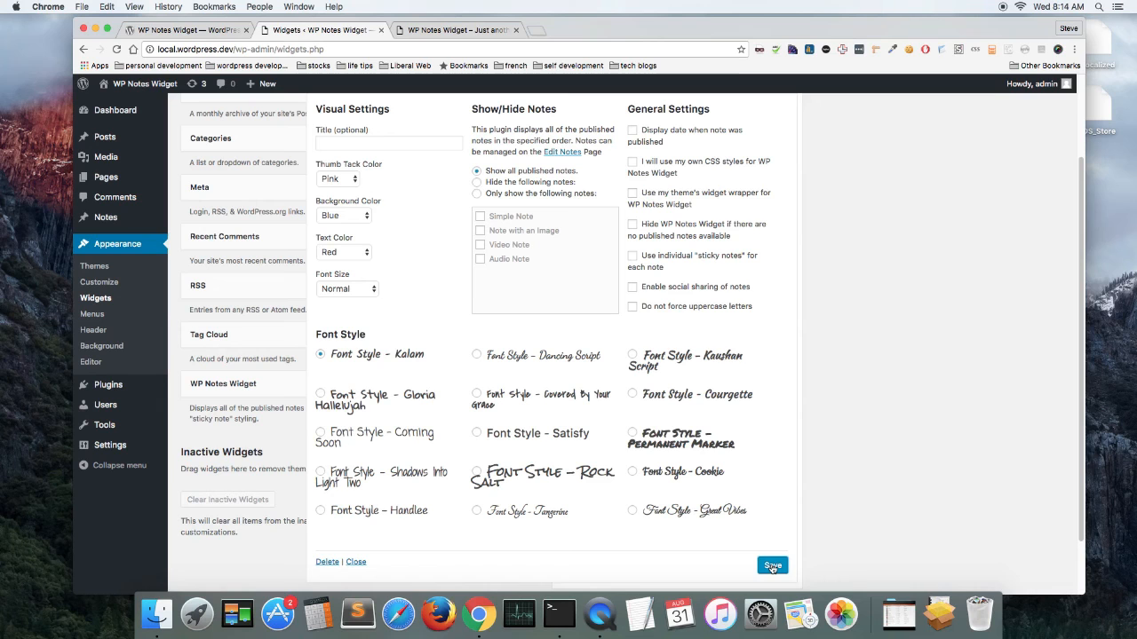
- Reload the site's front page and review the restyled notes in the sidebar
{"action": "left_click", "coordinate": [416, 39]}
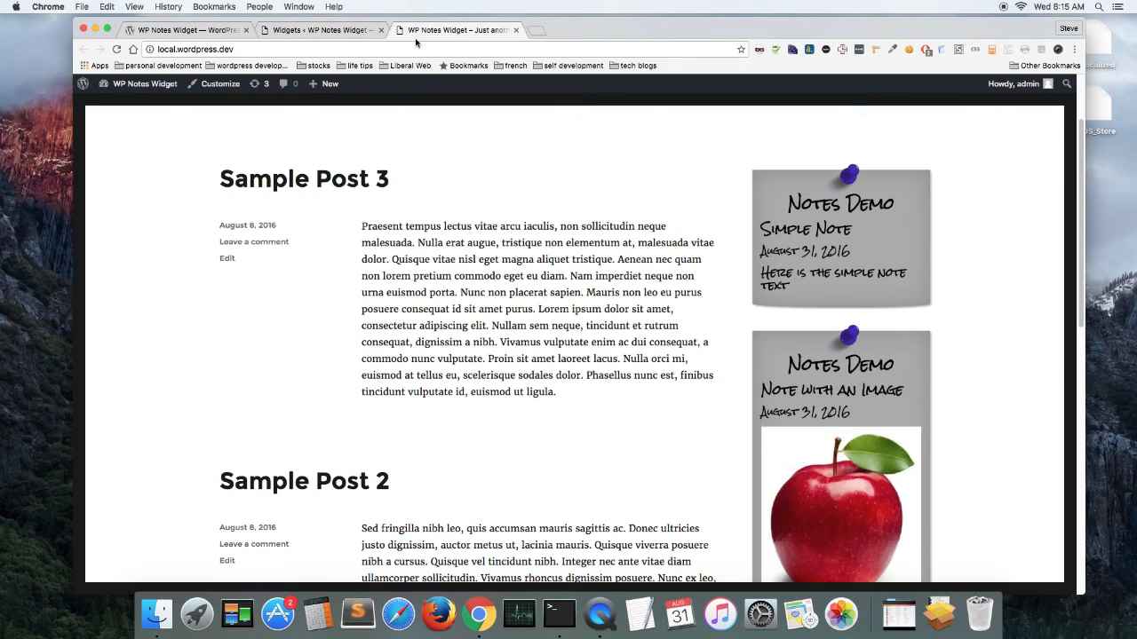
{"action": "left_click", "coordinate": [116, 49]}
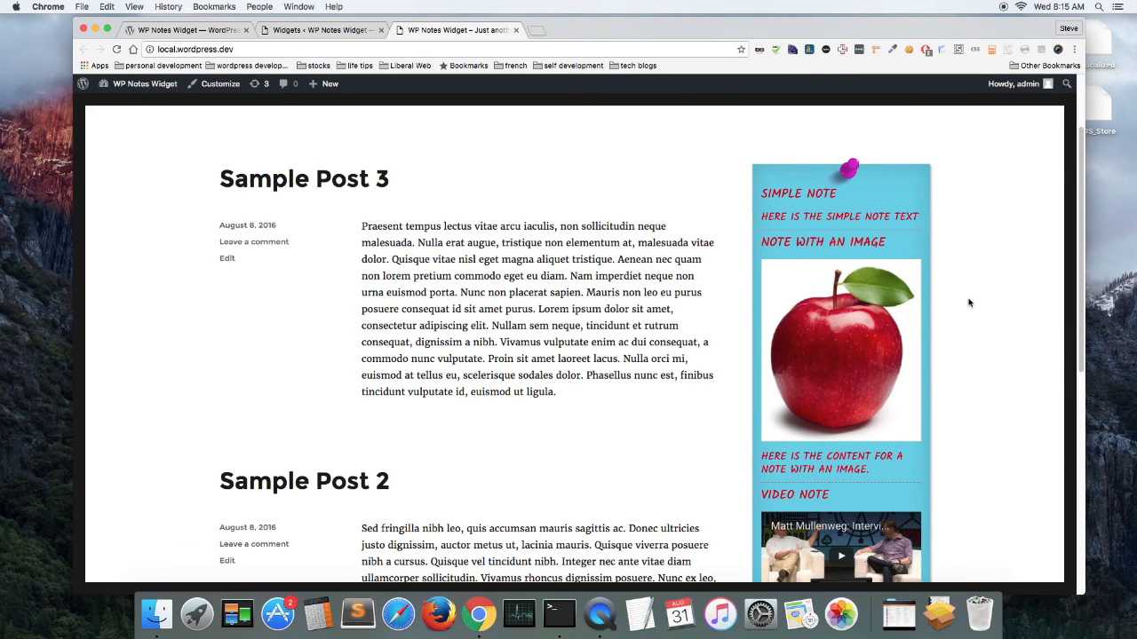
{"action": "scroll", "coordinate": [967, 300], "scroll_direction": "down", "scroll_amount": 5}
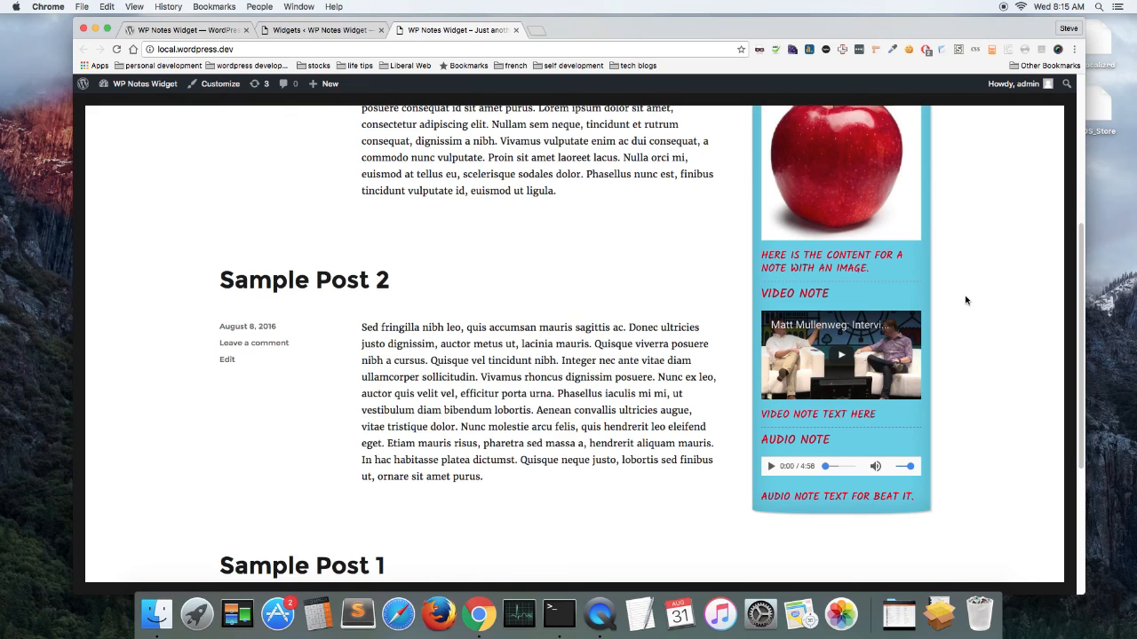
- Play the Video Note's embedded video and raise the system volume to maximum
{"action": "left_click", "coordinate": [851, 359]}
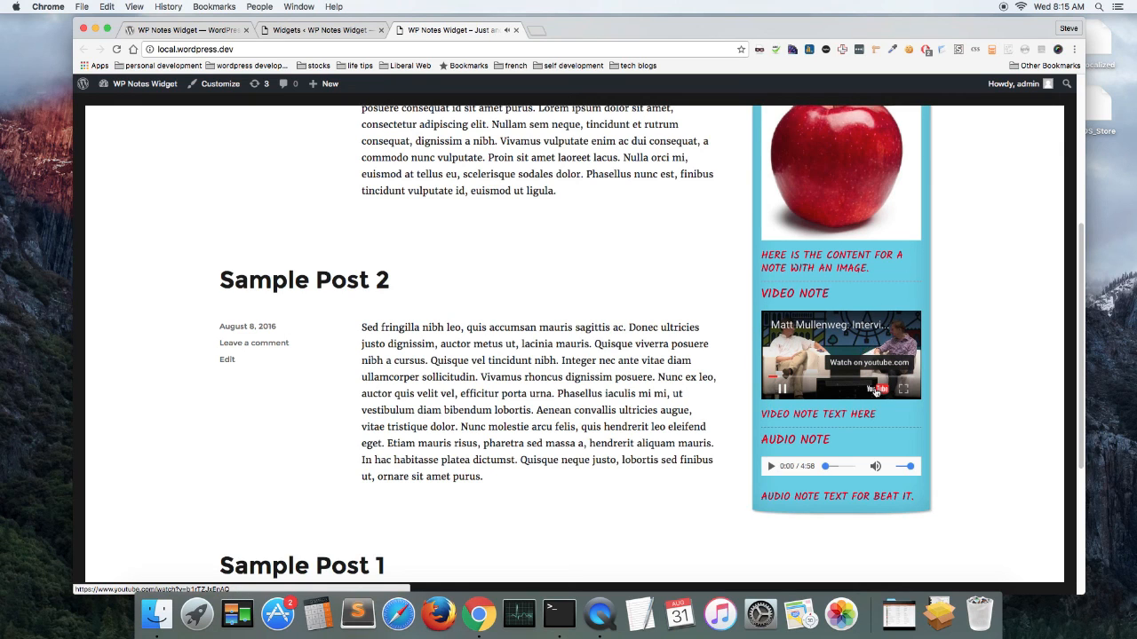
{"action": "key", "text": "XF86AudioRaiseVolume"}
{"action": "key", "text": "XF86AudioRaiseVolume"}
{"action": "key", "text": "XF86AudioRaiseVolume"}
{"action": "key", "text": "XF86AudioRaiseVolume"}
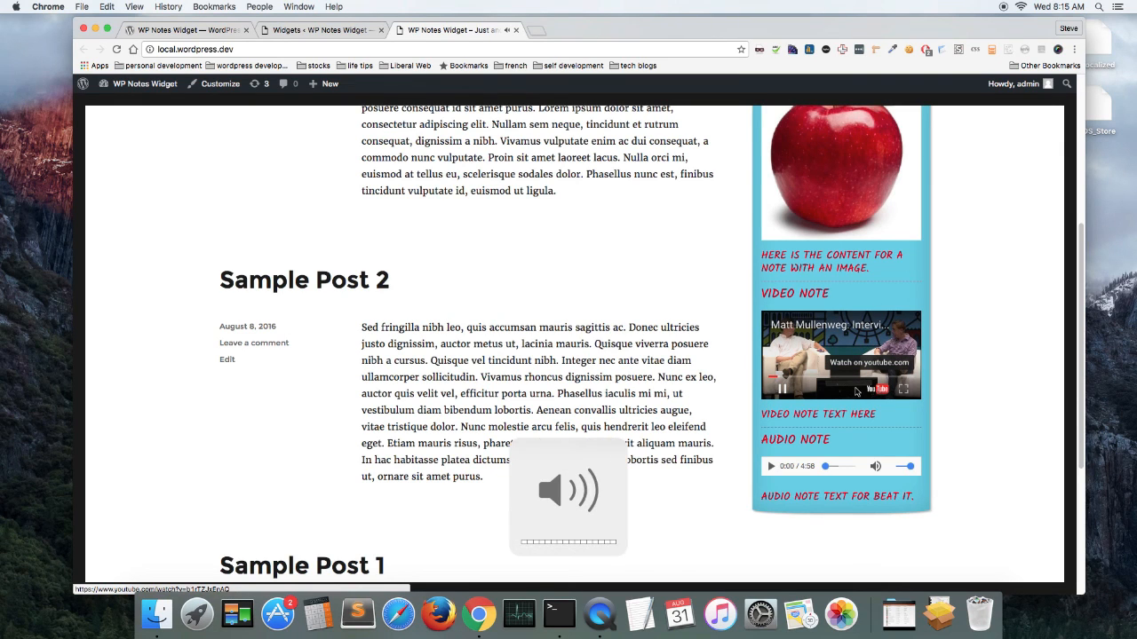
- Pause the Video Note's video and test the Audio Note's player by playing the track, skipping slightly ahead and pausing it
{"action": "left_click", "coordinate": [781, 390]}
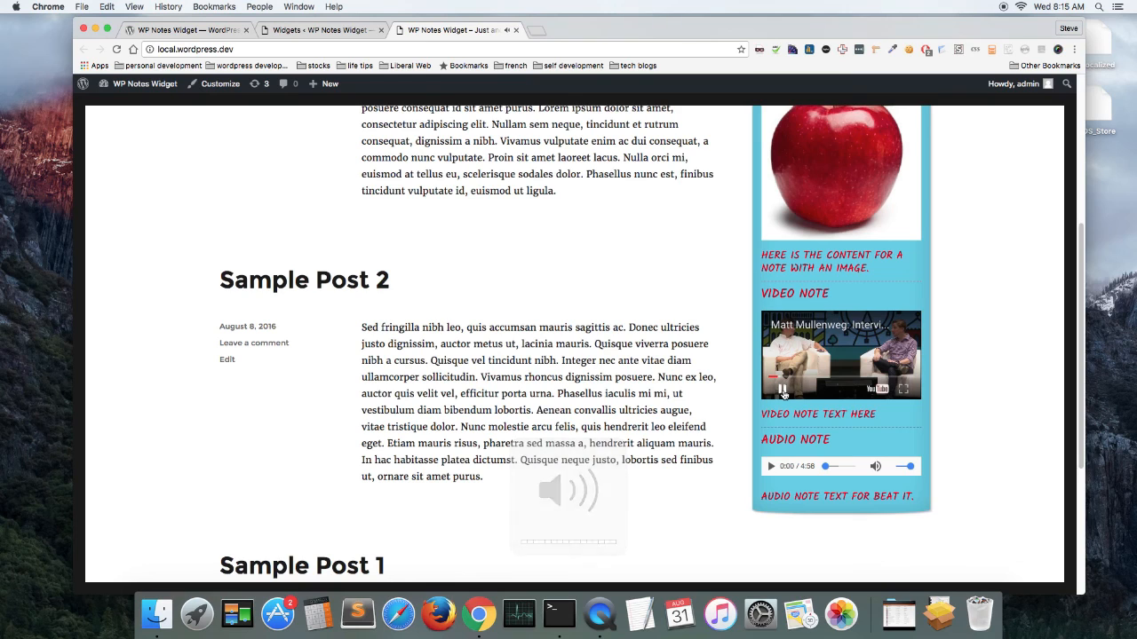
{"action": "left_click", "coordinate": [771, 468]}
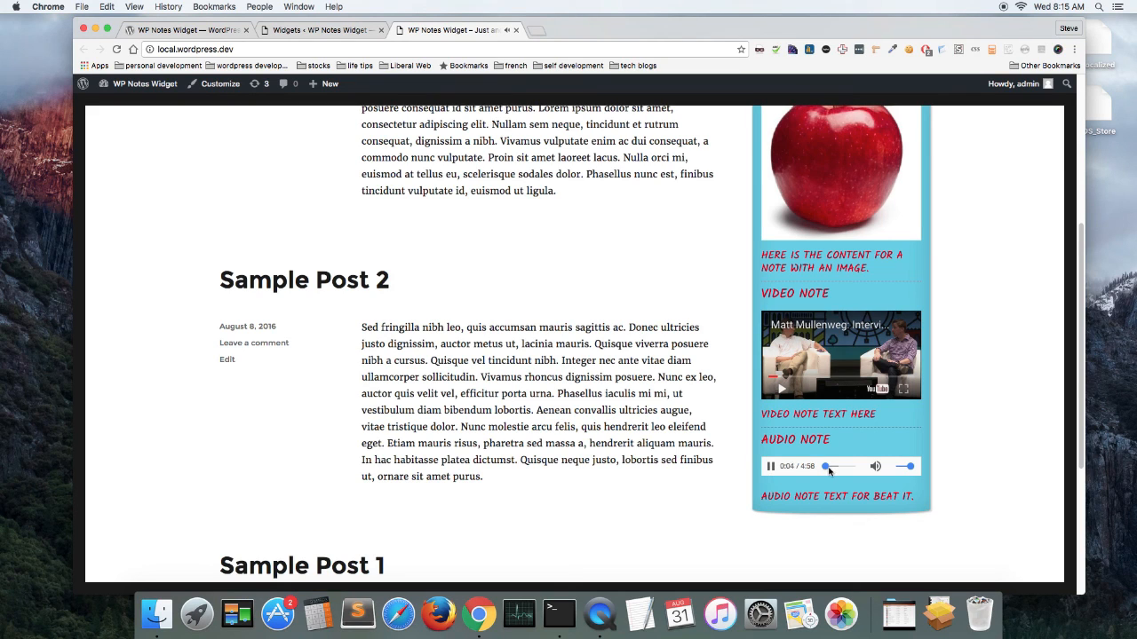
{"action": "left_click_drag", "start_coordinate": [826, 471], "coordinate": [836, 471]}
{"action": "left_click", "coordinate": [771, 467]}
{"action": "scroll", "coordinate": [578, 391], "scroll_direction": "up", "scroll_amount": 3}
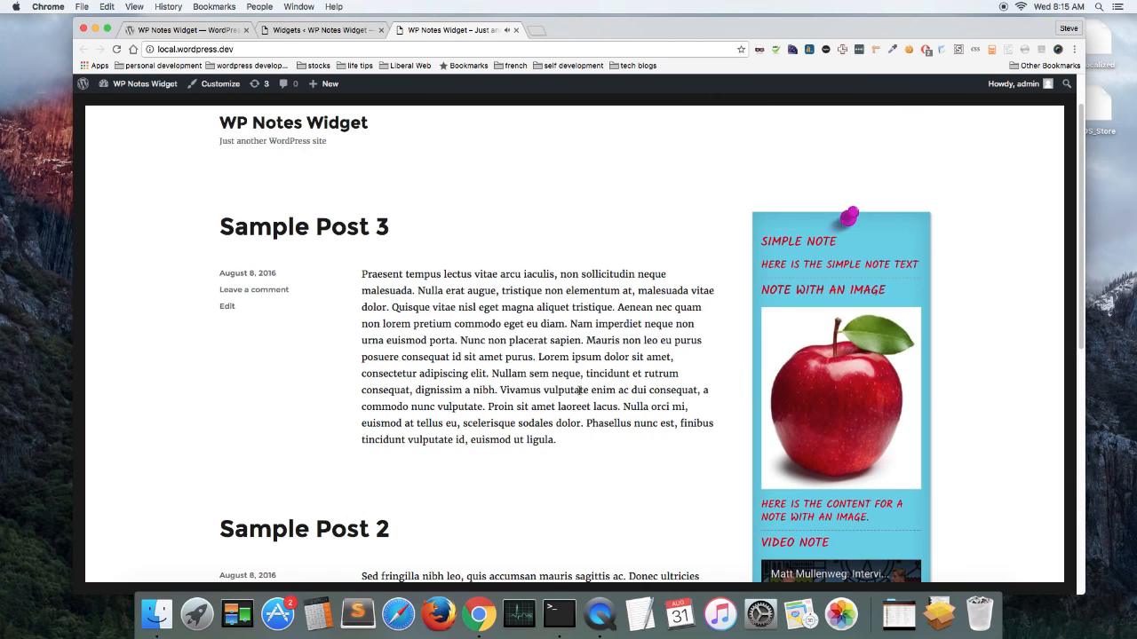
- Set the notes widget to hide the Simple Note and the Note with an Image, and save the widget settings
{"action": "left_click", "coordinate": [315, 30]}
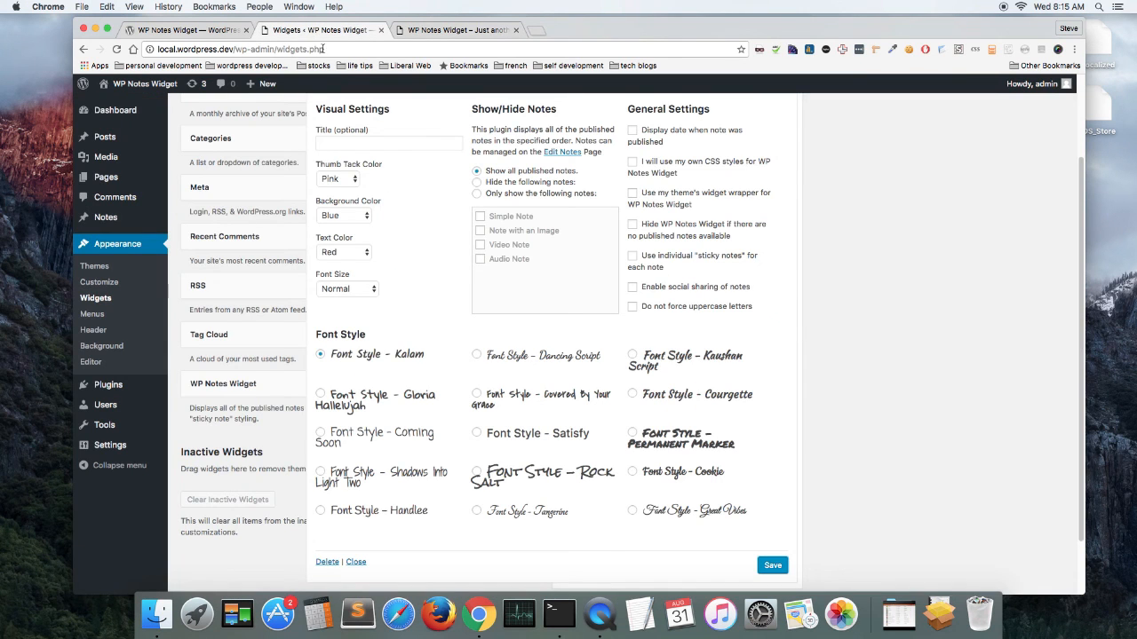
{"action": "left_click", "coordinate": [477, 183]}
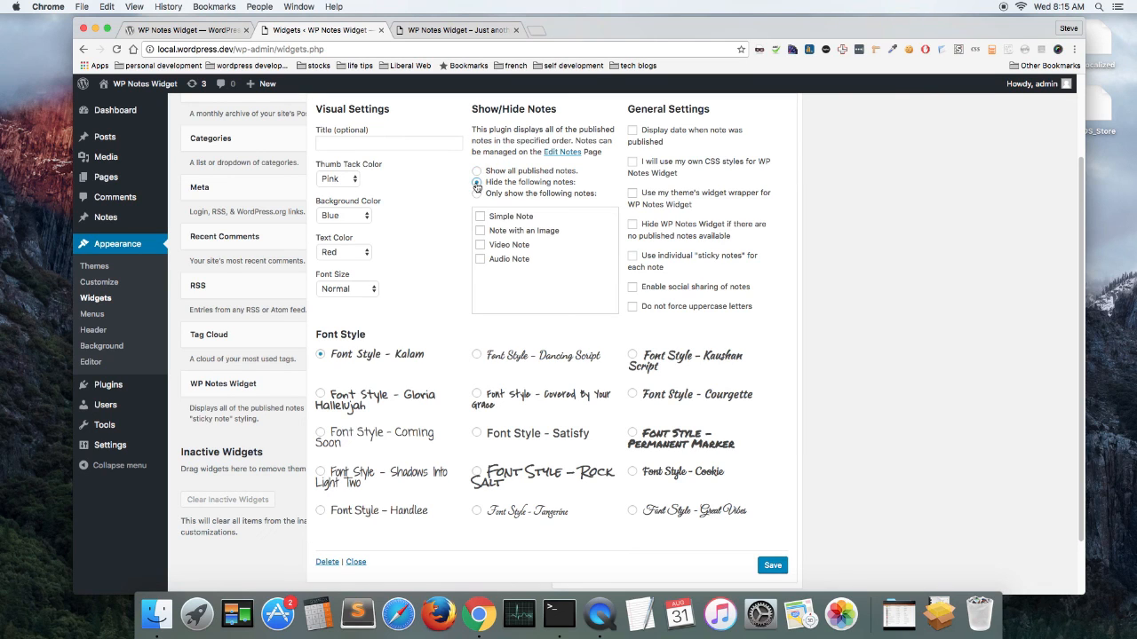
{"action": "left_click", "coordinate": [479, 217]}
{"action": "left_click", "coordinate": [480, 231]}
{"action": "left_click", "coordinate": [772, 565]}
- Reload the site's front page to check which notes the sidebar widget displays
{"action": "left_click", "coordinate": [458, 31]}
{"action": "left_click", "coordinate": [116, 49]}
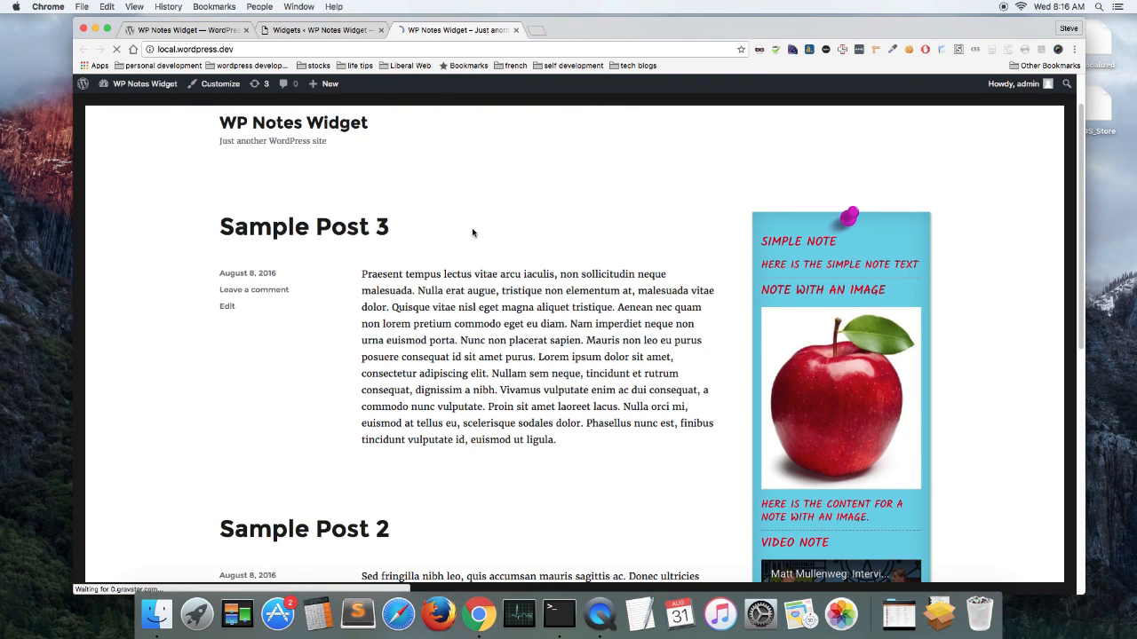